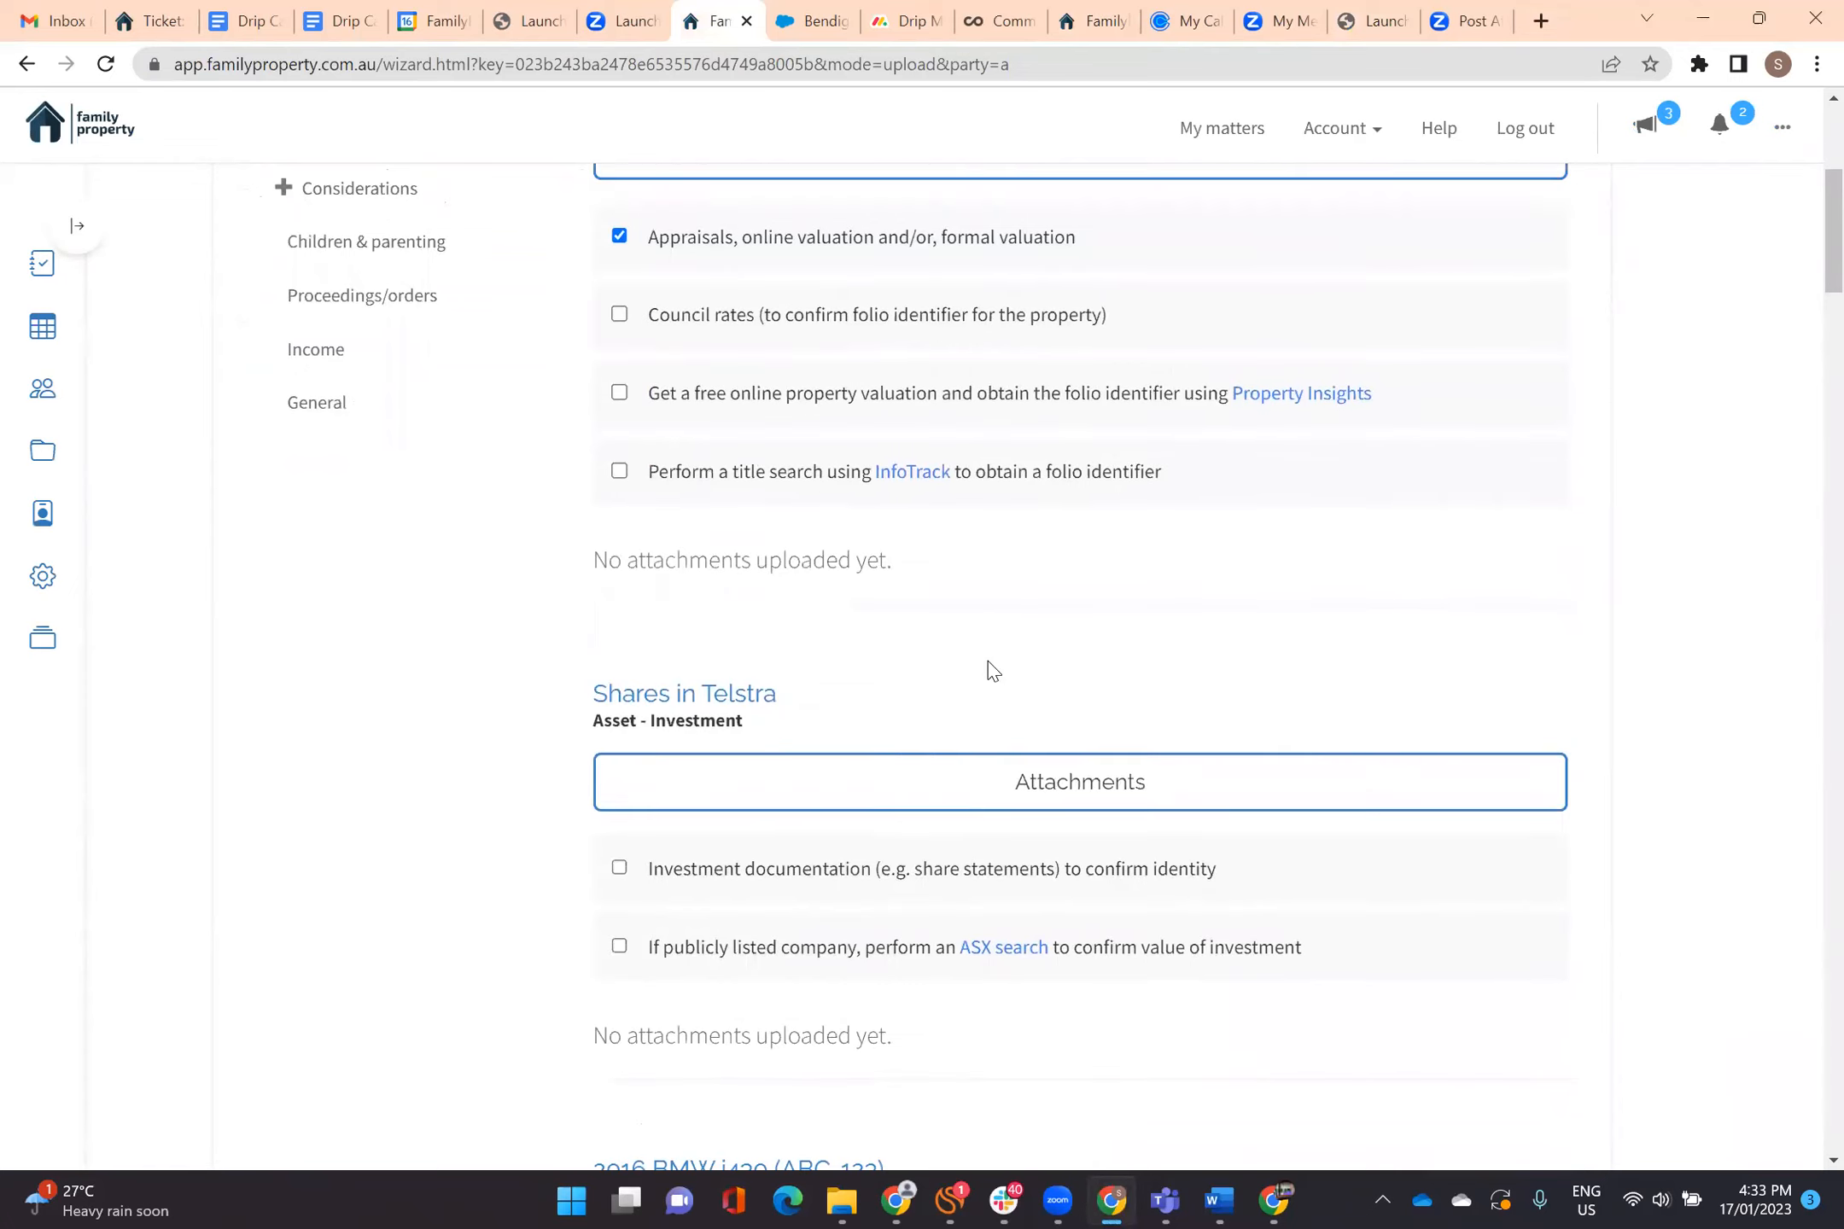
# Browse the disclosure categories by expanding Balance sheet, Assets and Considerations, and examine the suggested documents for the listed items.
pyautogui.scroll(2, 989, 661)
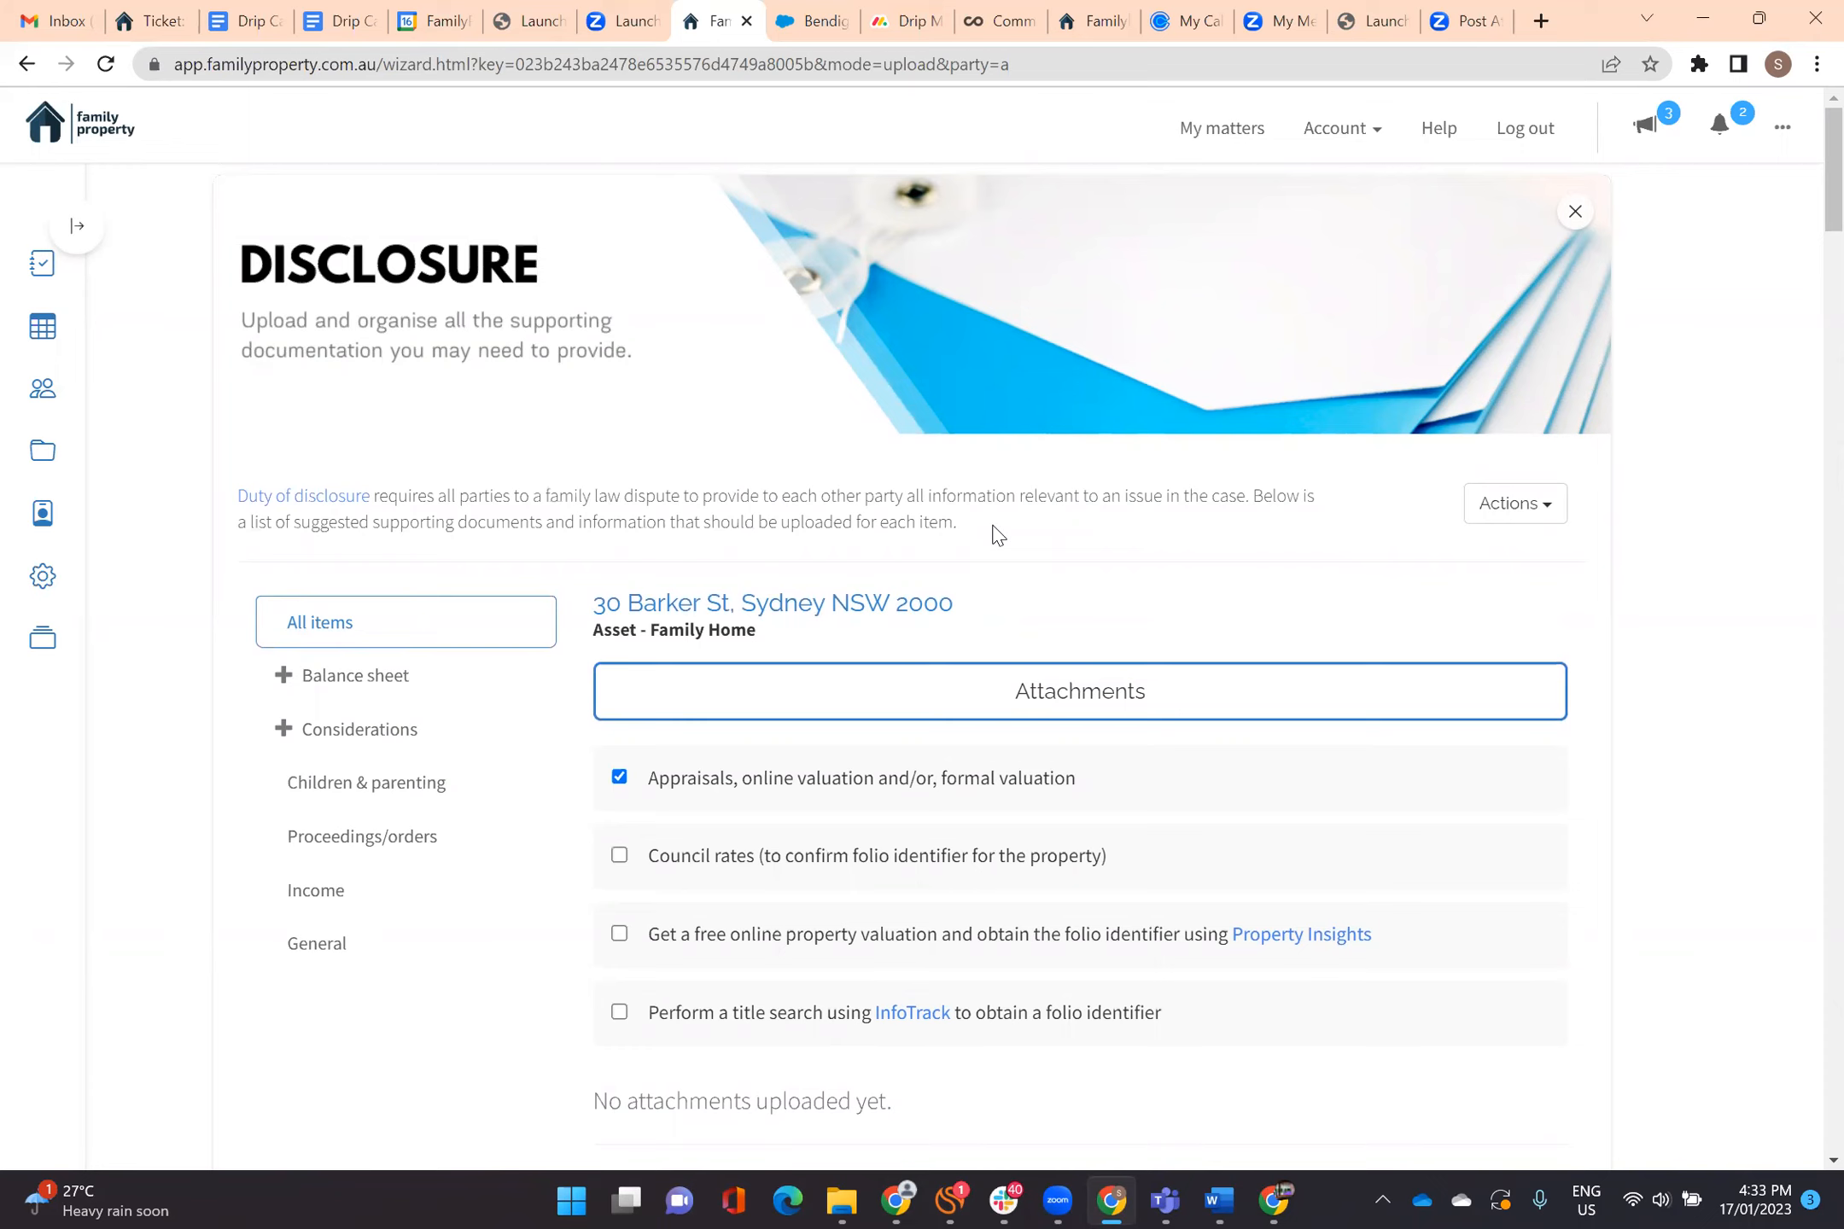
pyautogui.click(286, 679)
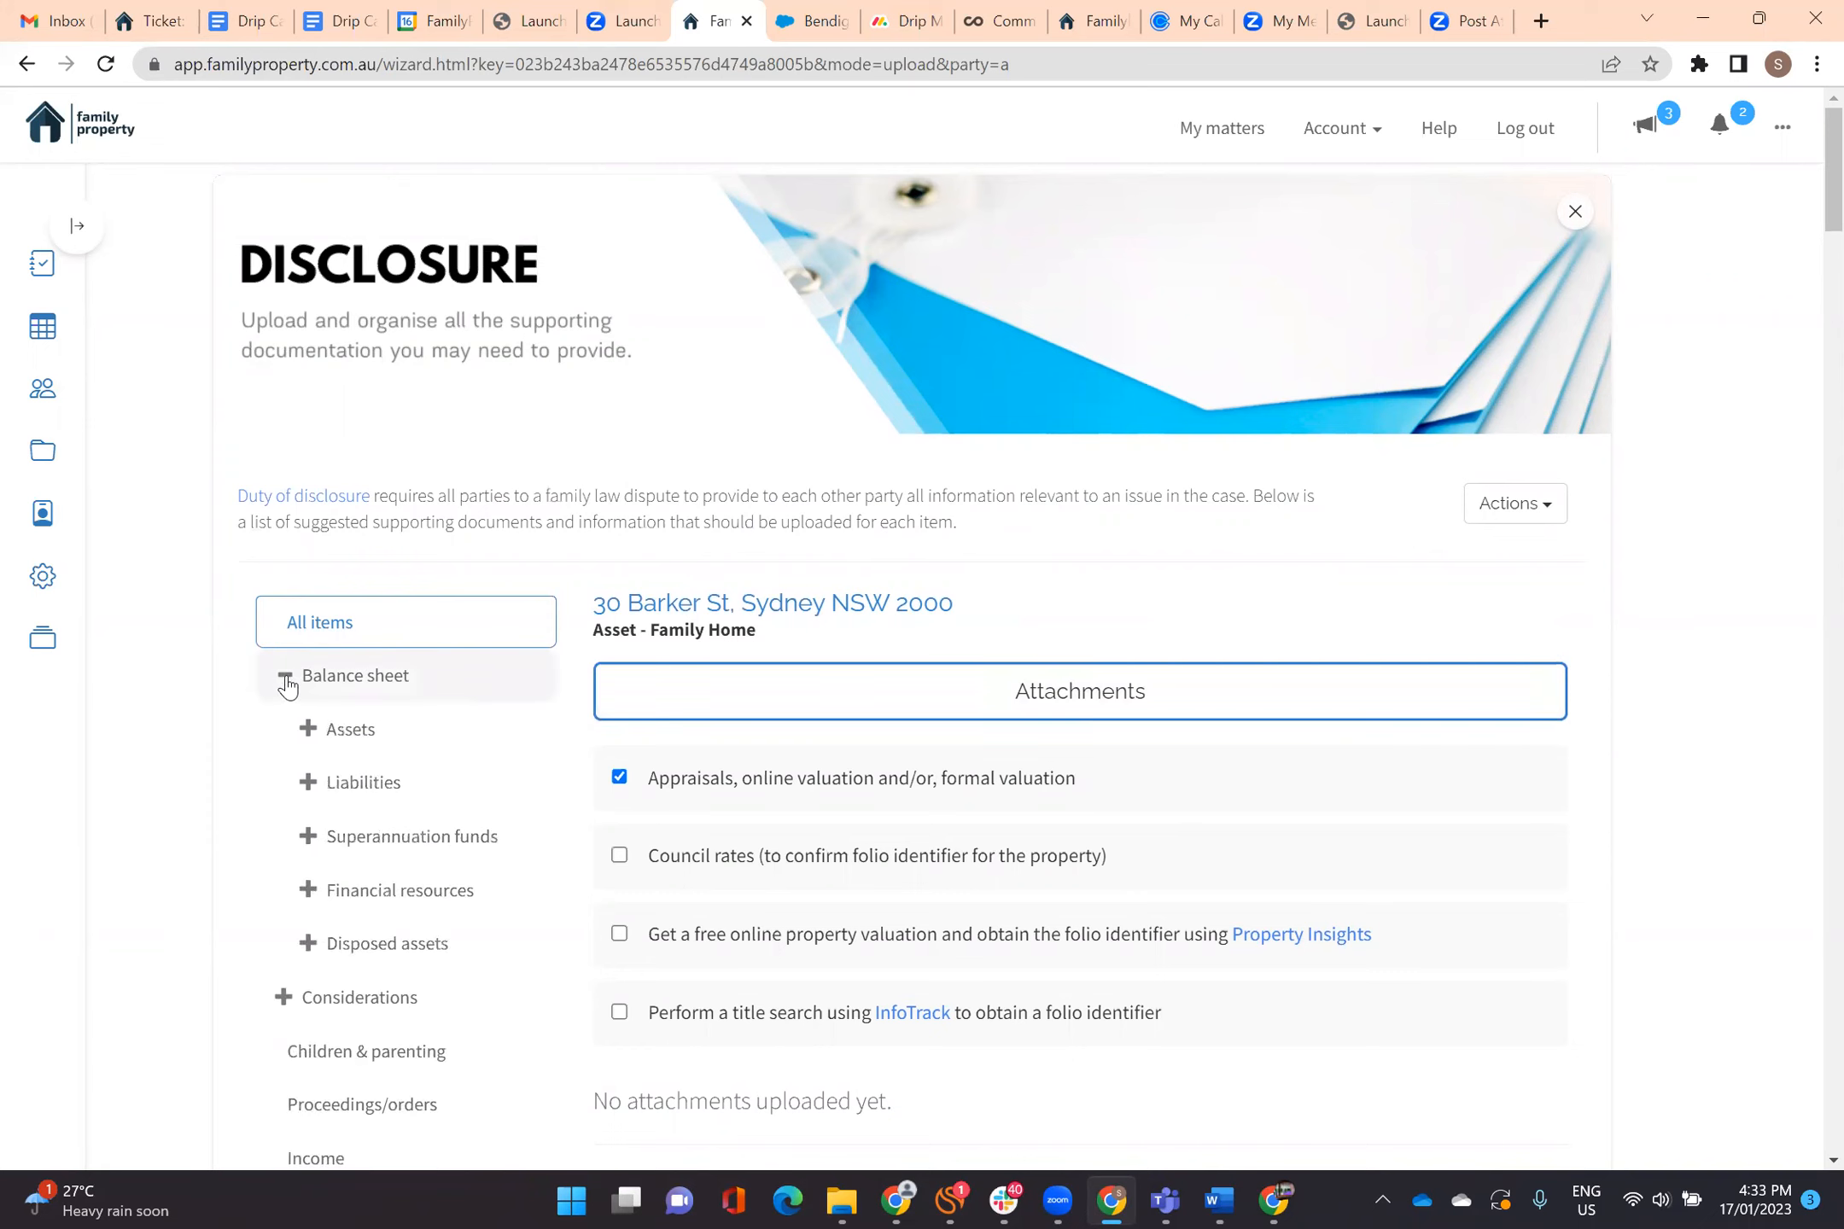
pyautogui.click(311, 735)
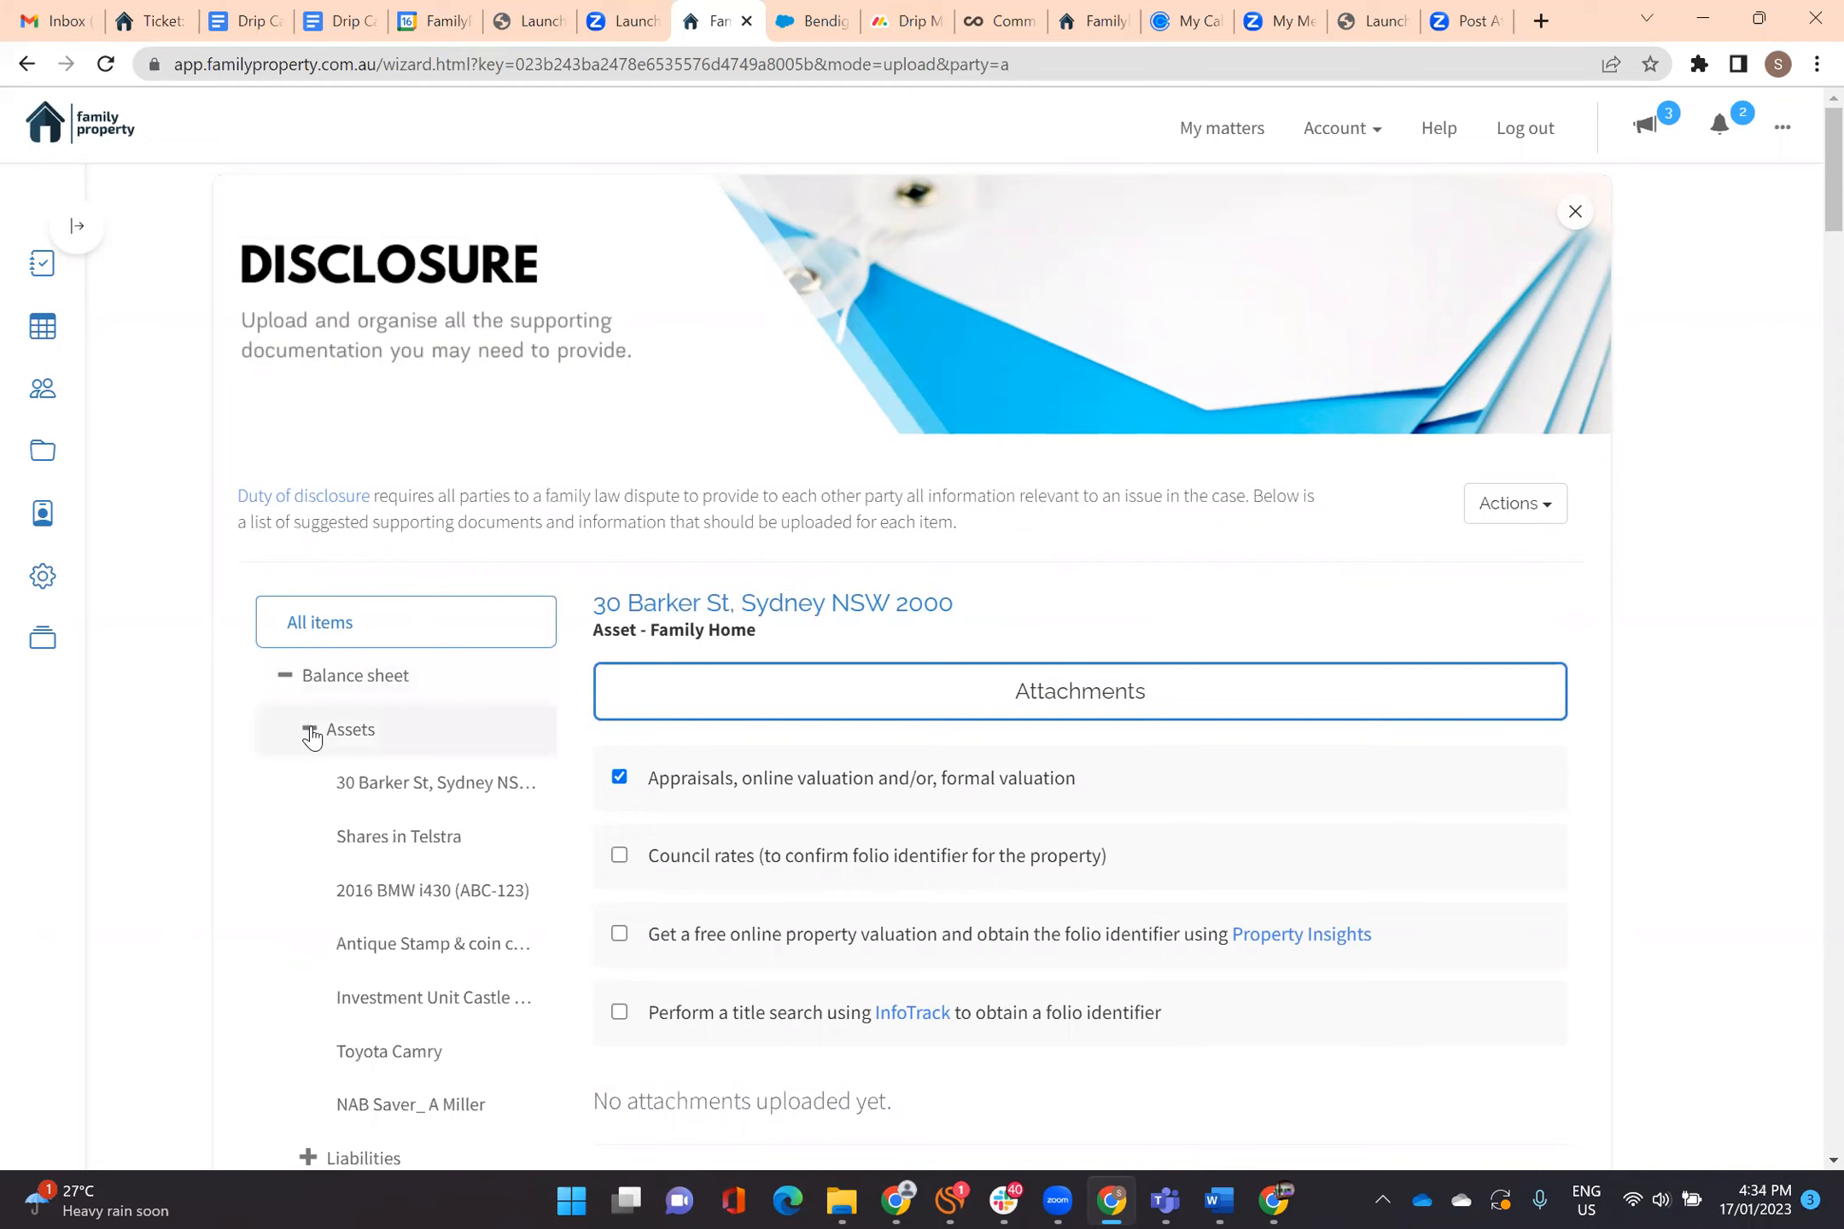
pyautogui.scroll(-2, 378, 944)
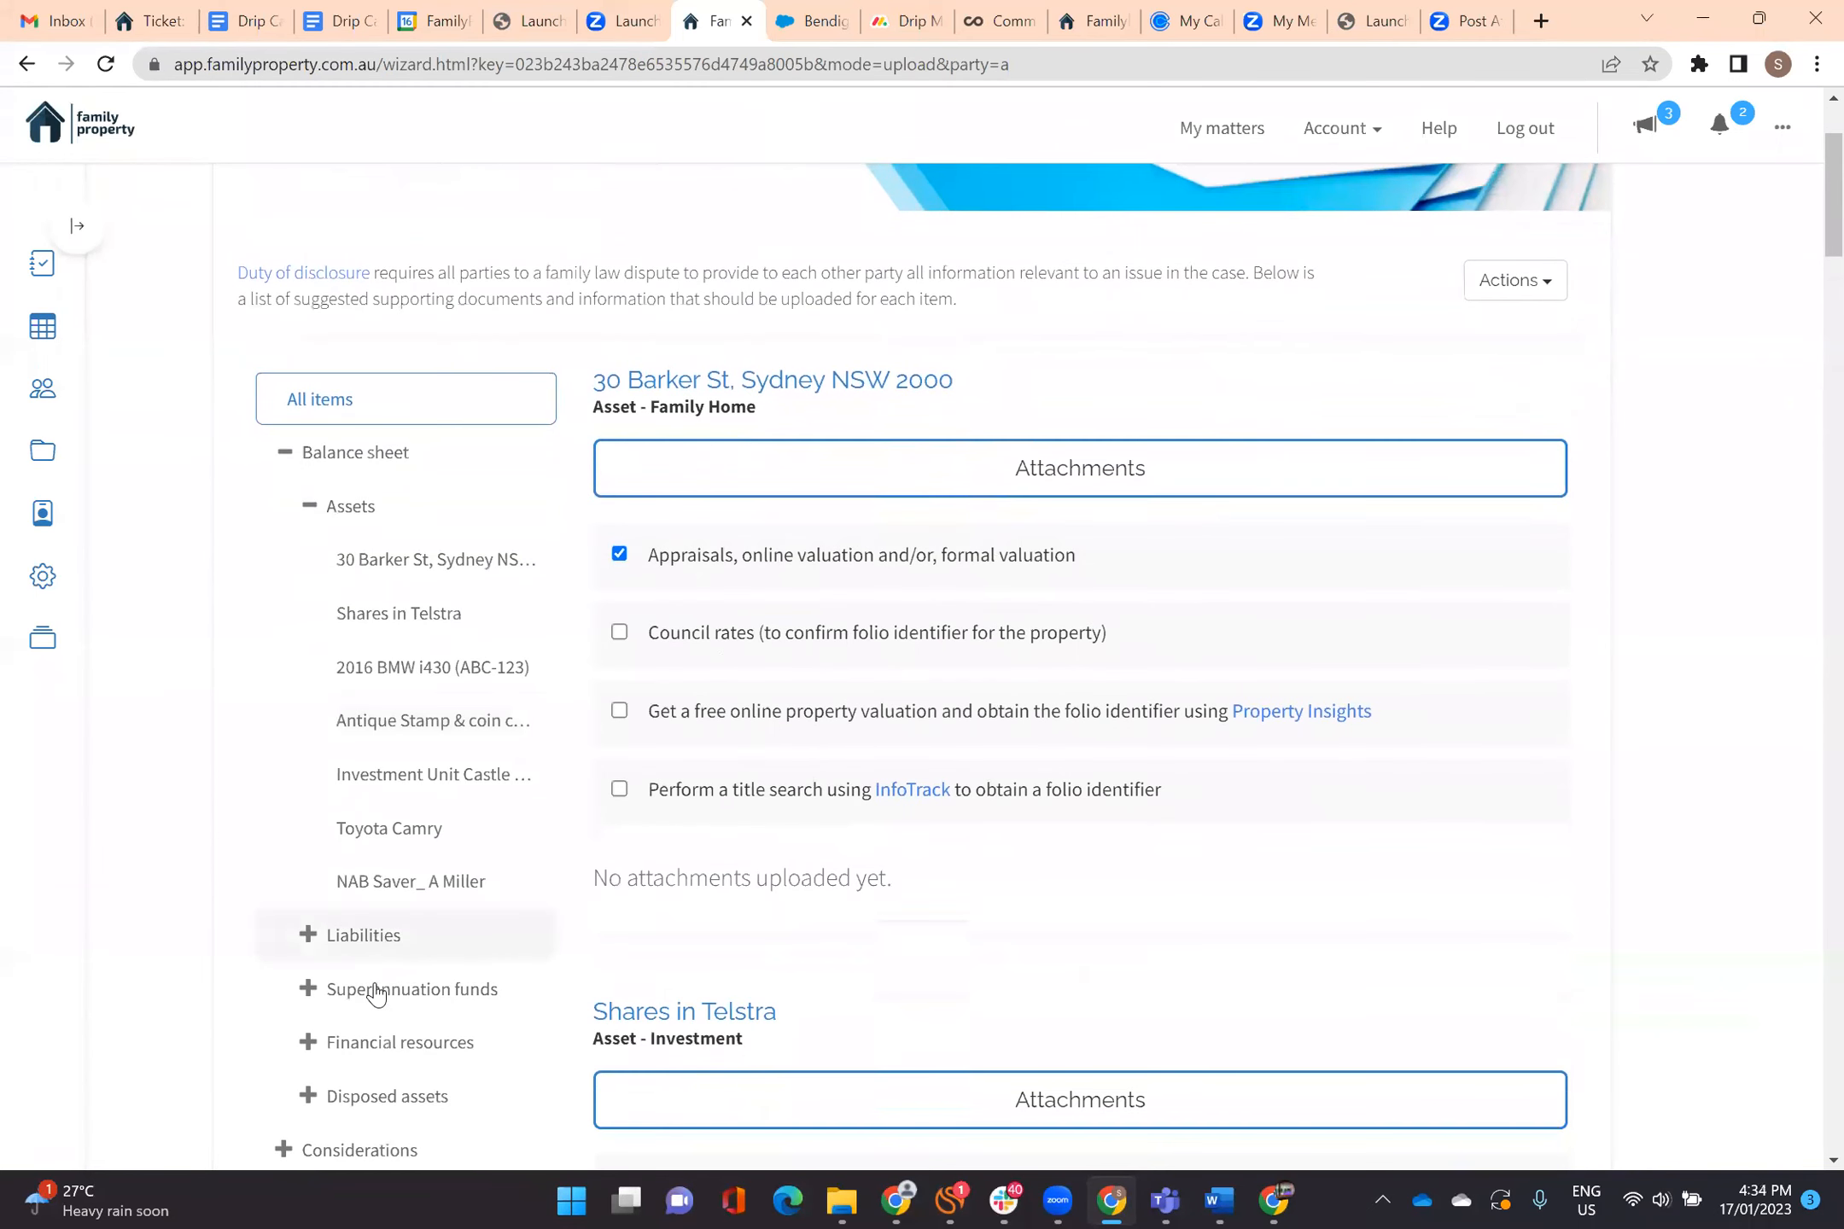
pyautogui.scroll(-2, 375, 993)
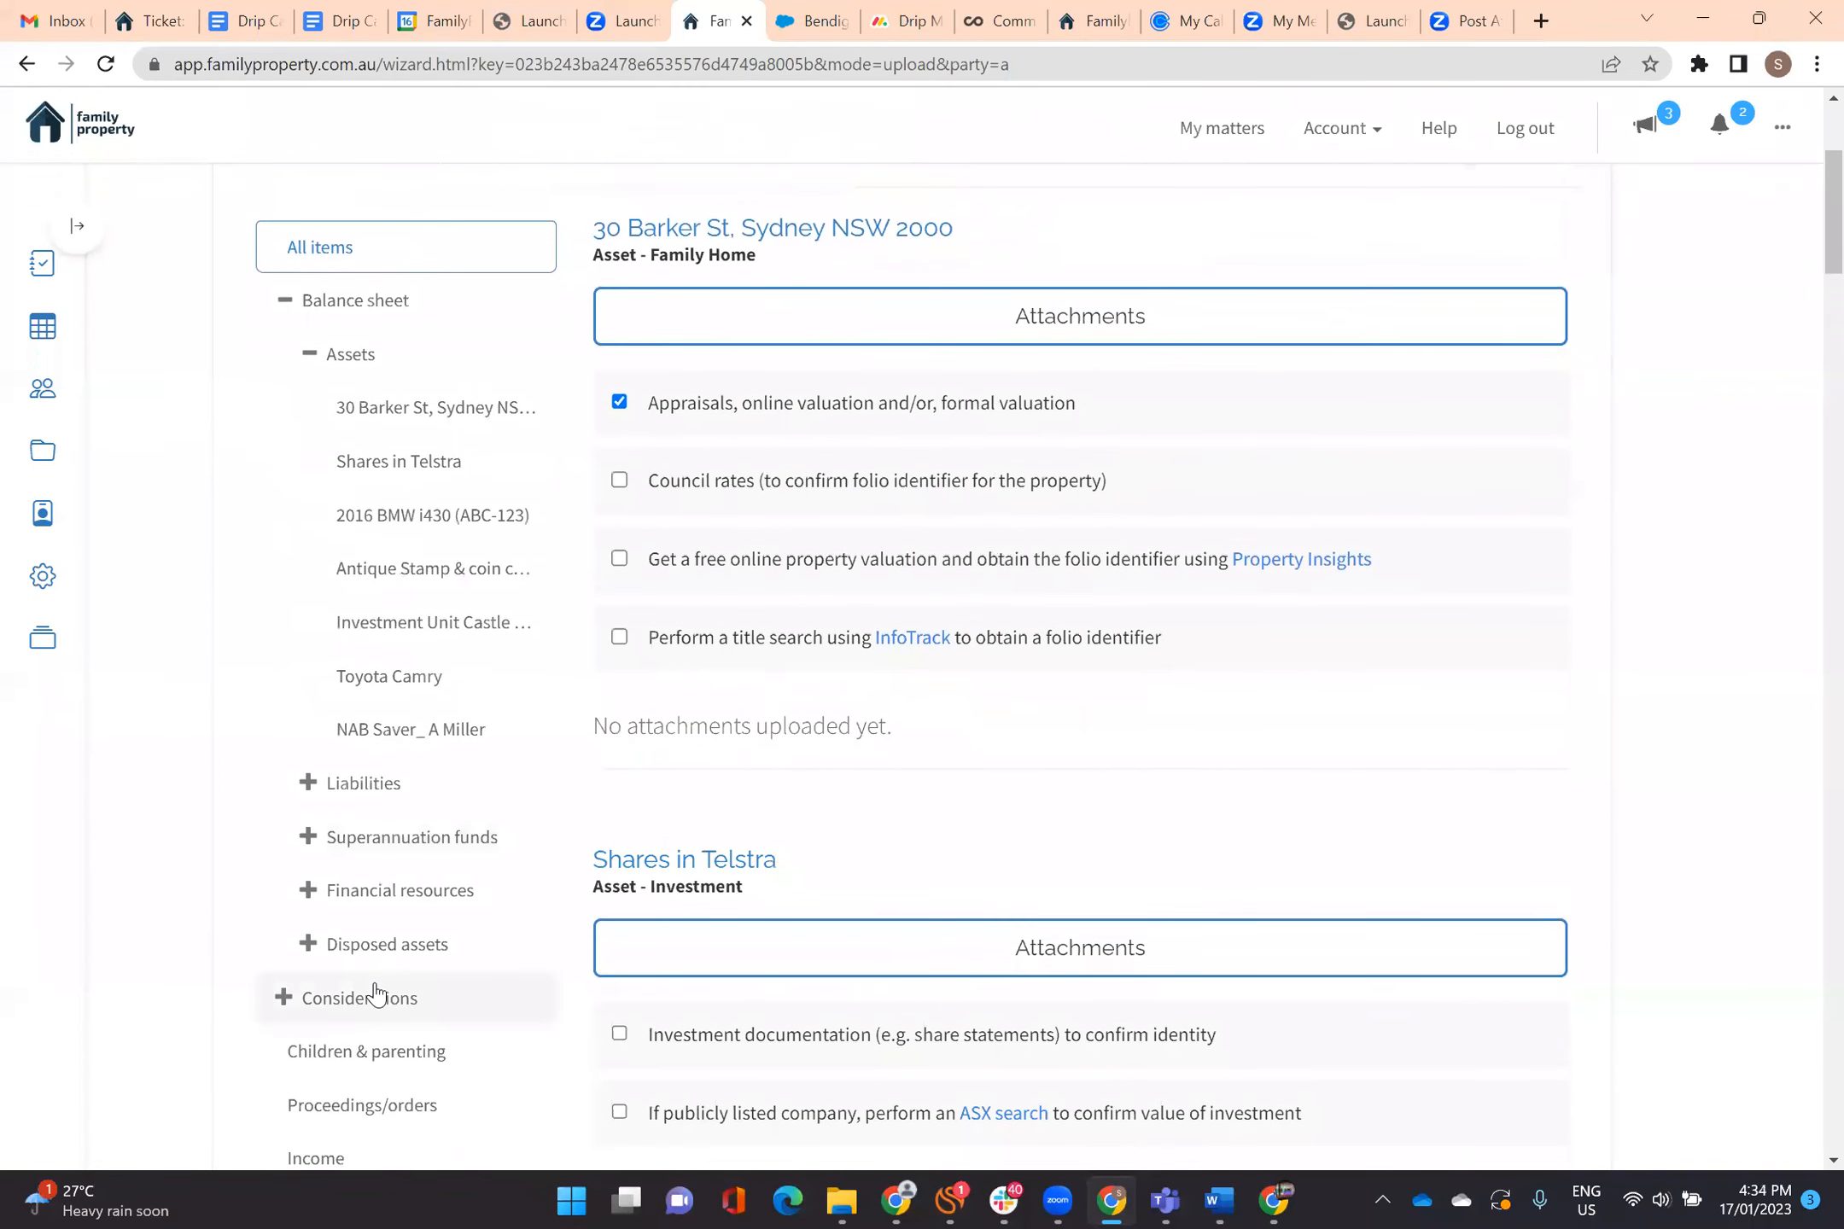
pyautogui.scroll(-1, 376, 992)
pyautogui.click(303, 958)
pyautogui.scroll(-2, 324, 948)
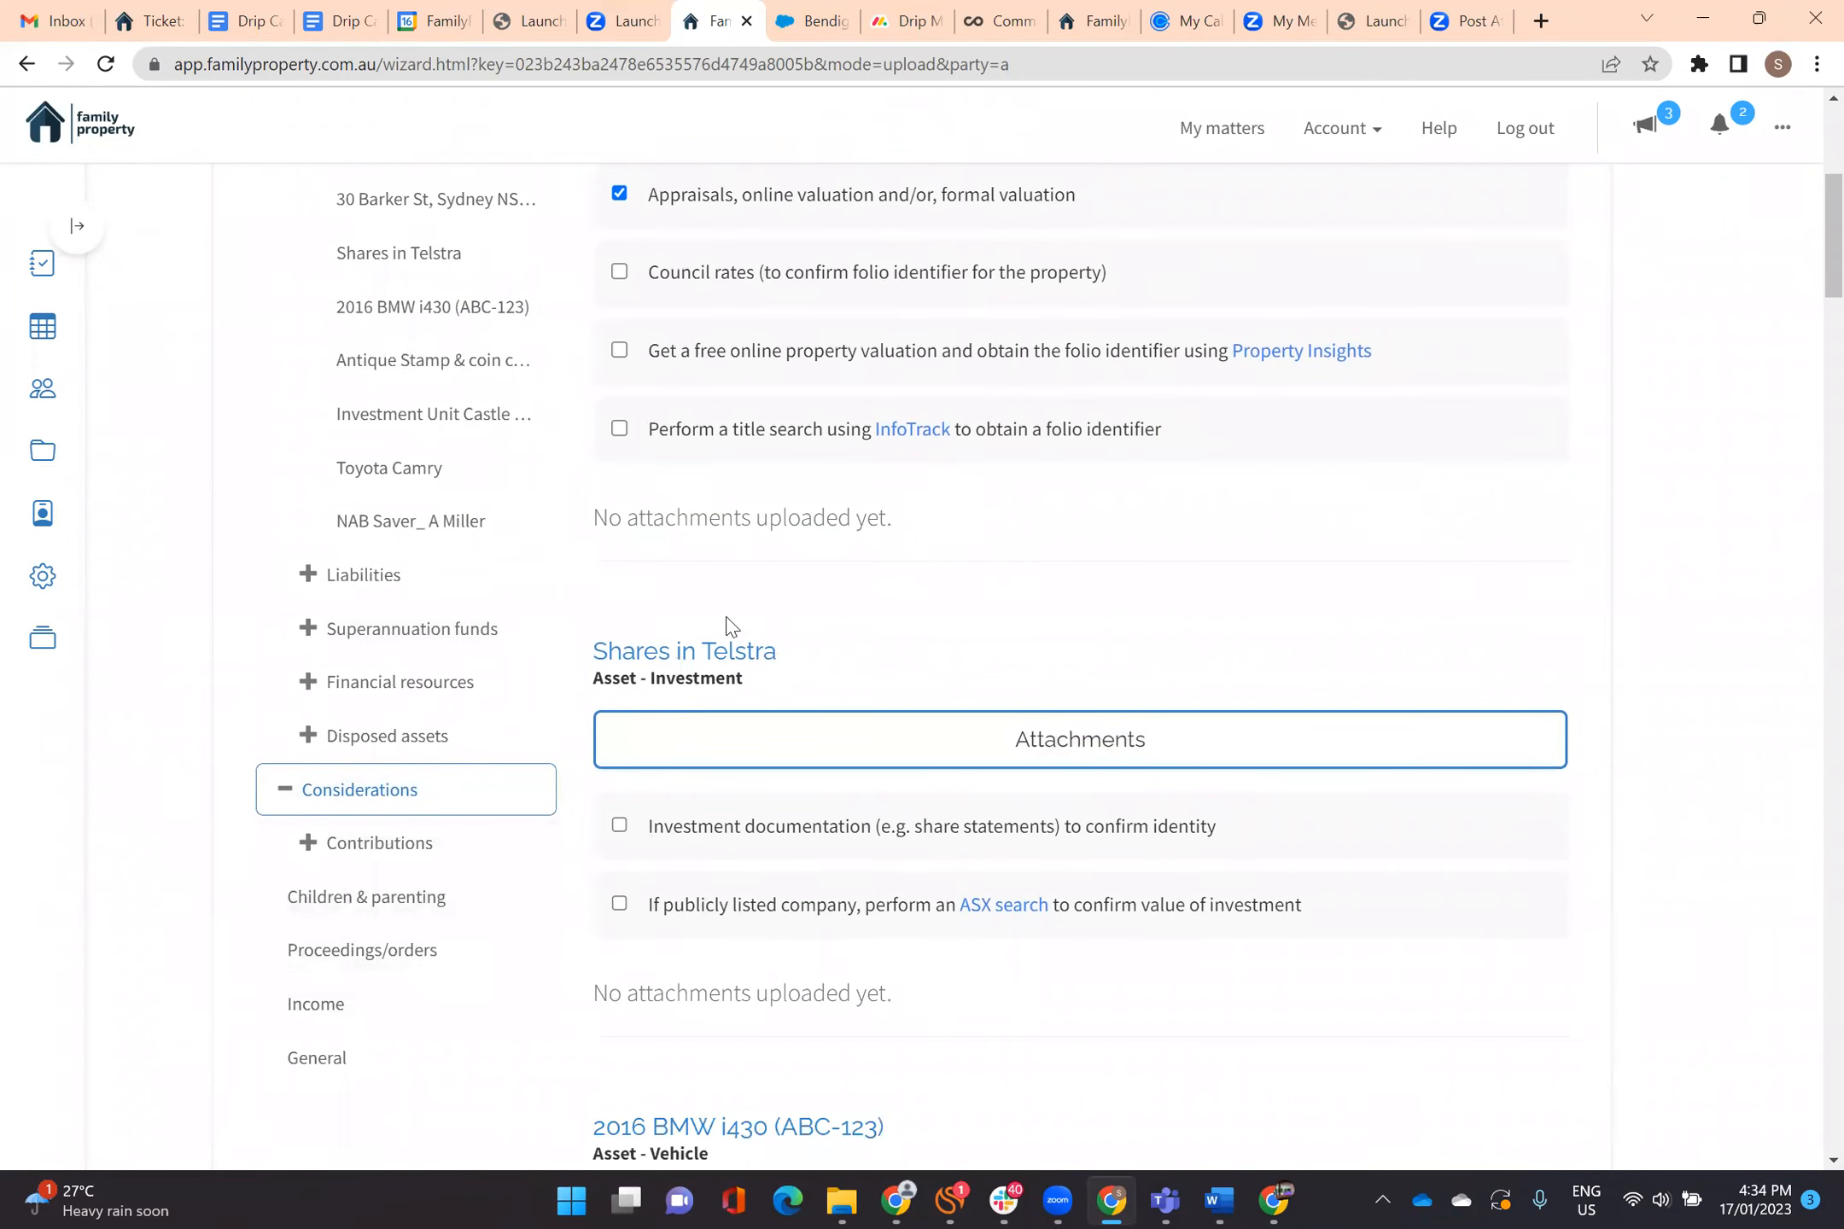
pyautogui.scroll(5, 845, 507)
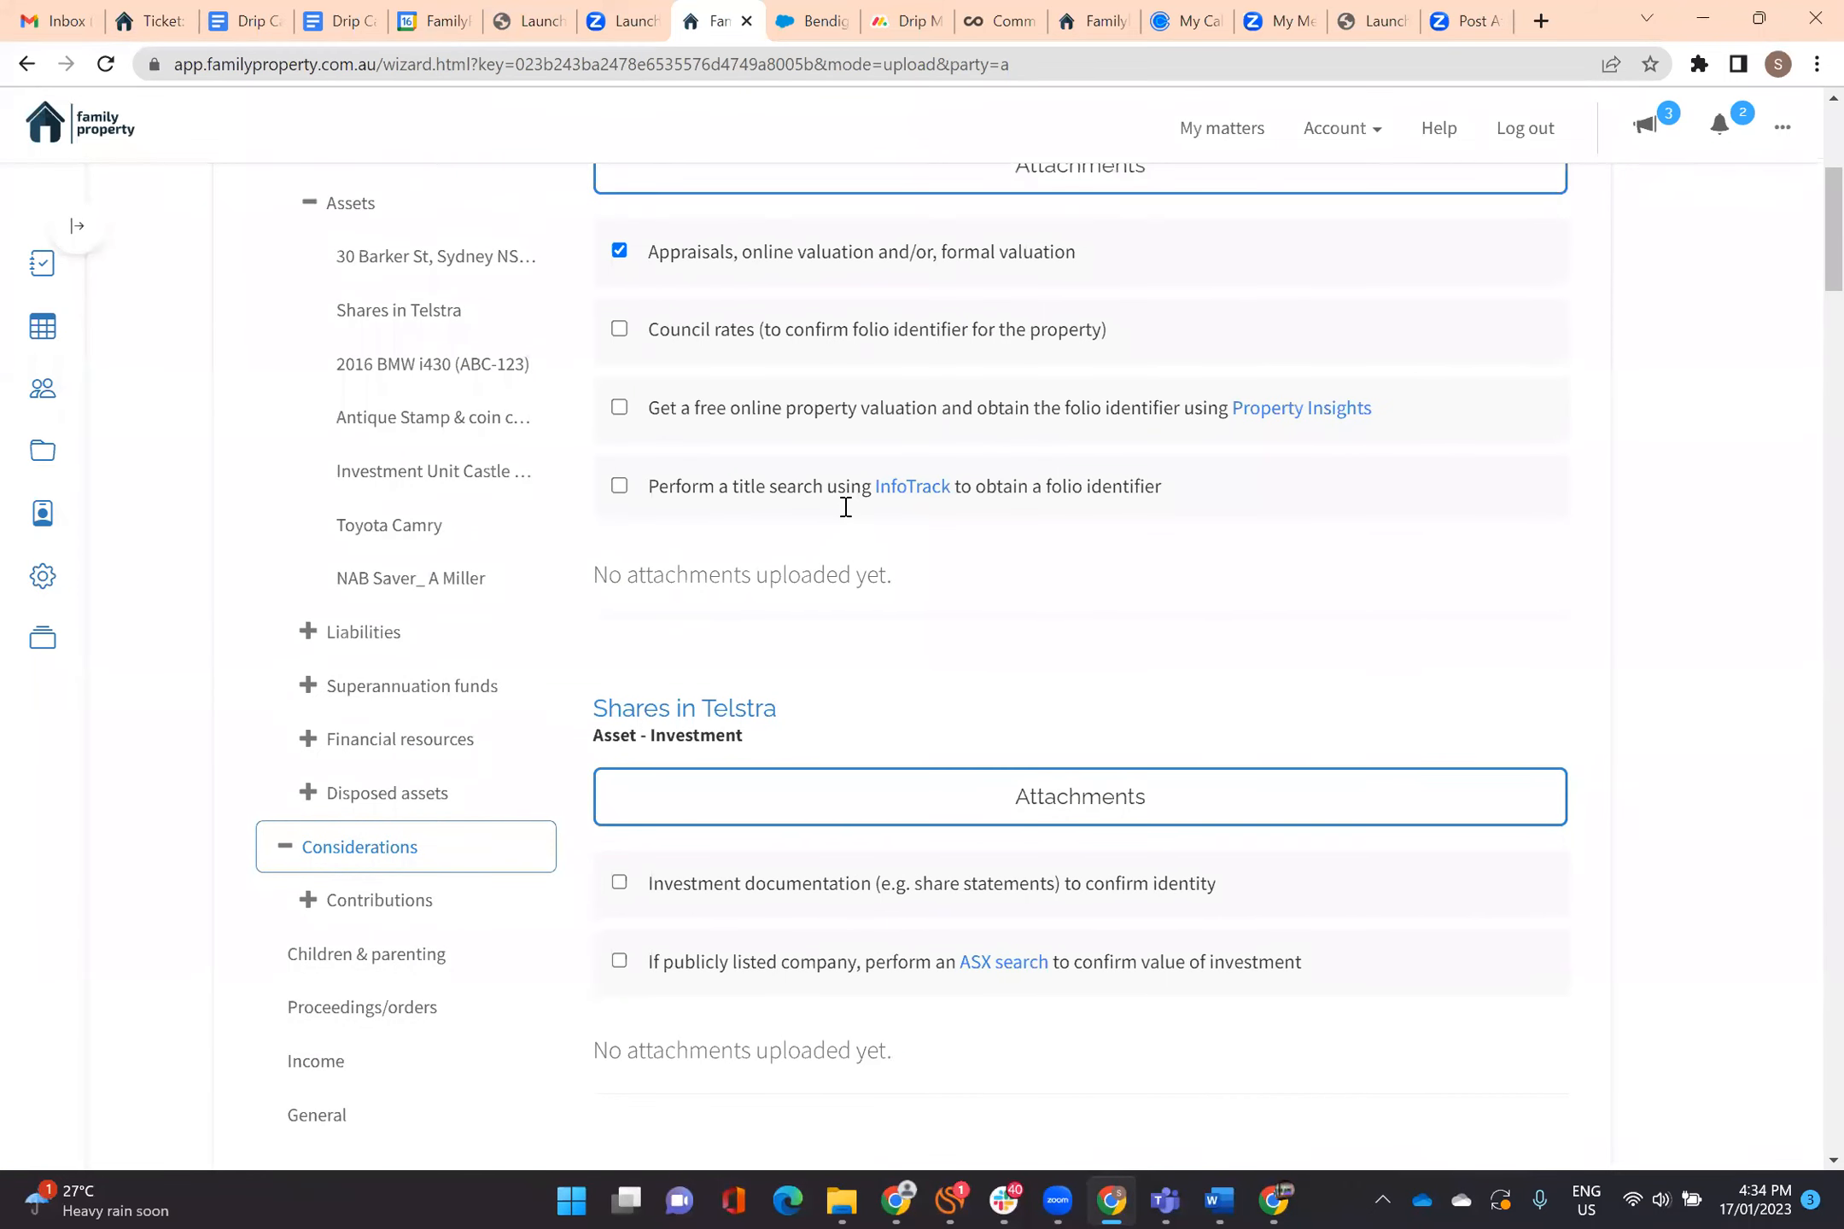
pyautogui.scroll(2, 845, 516)
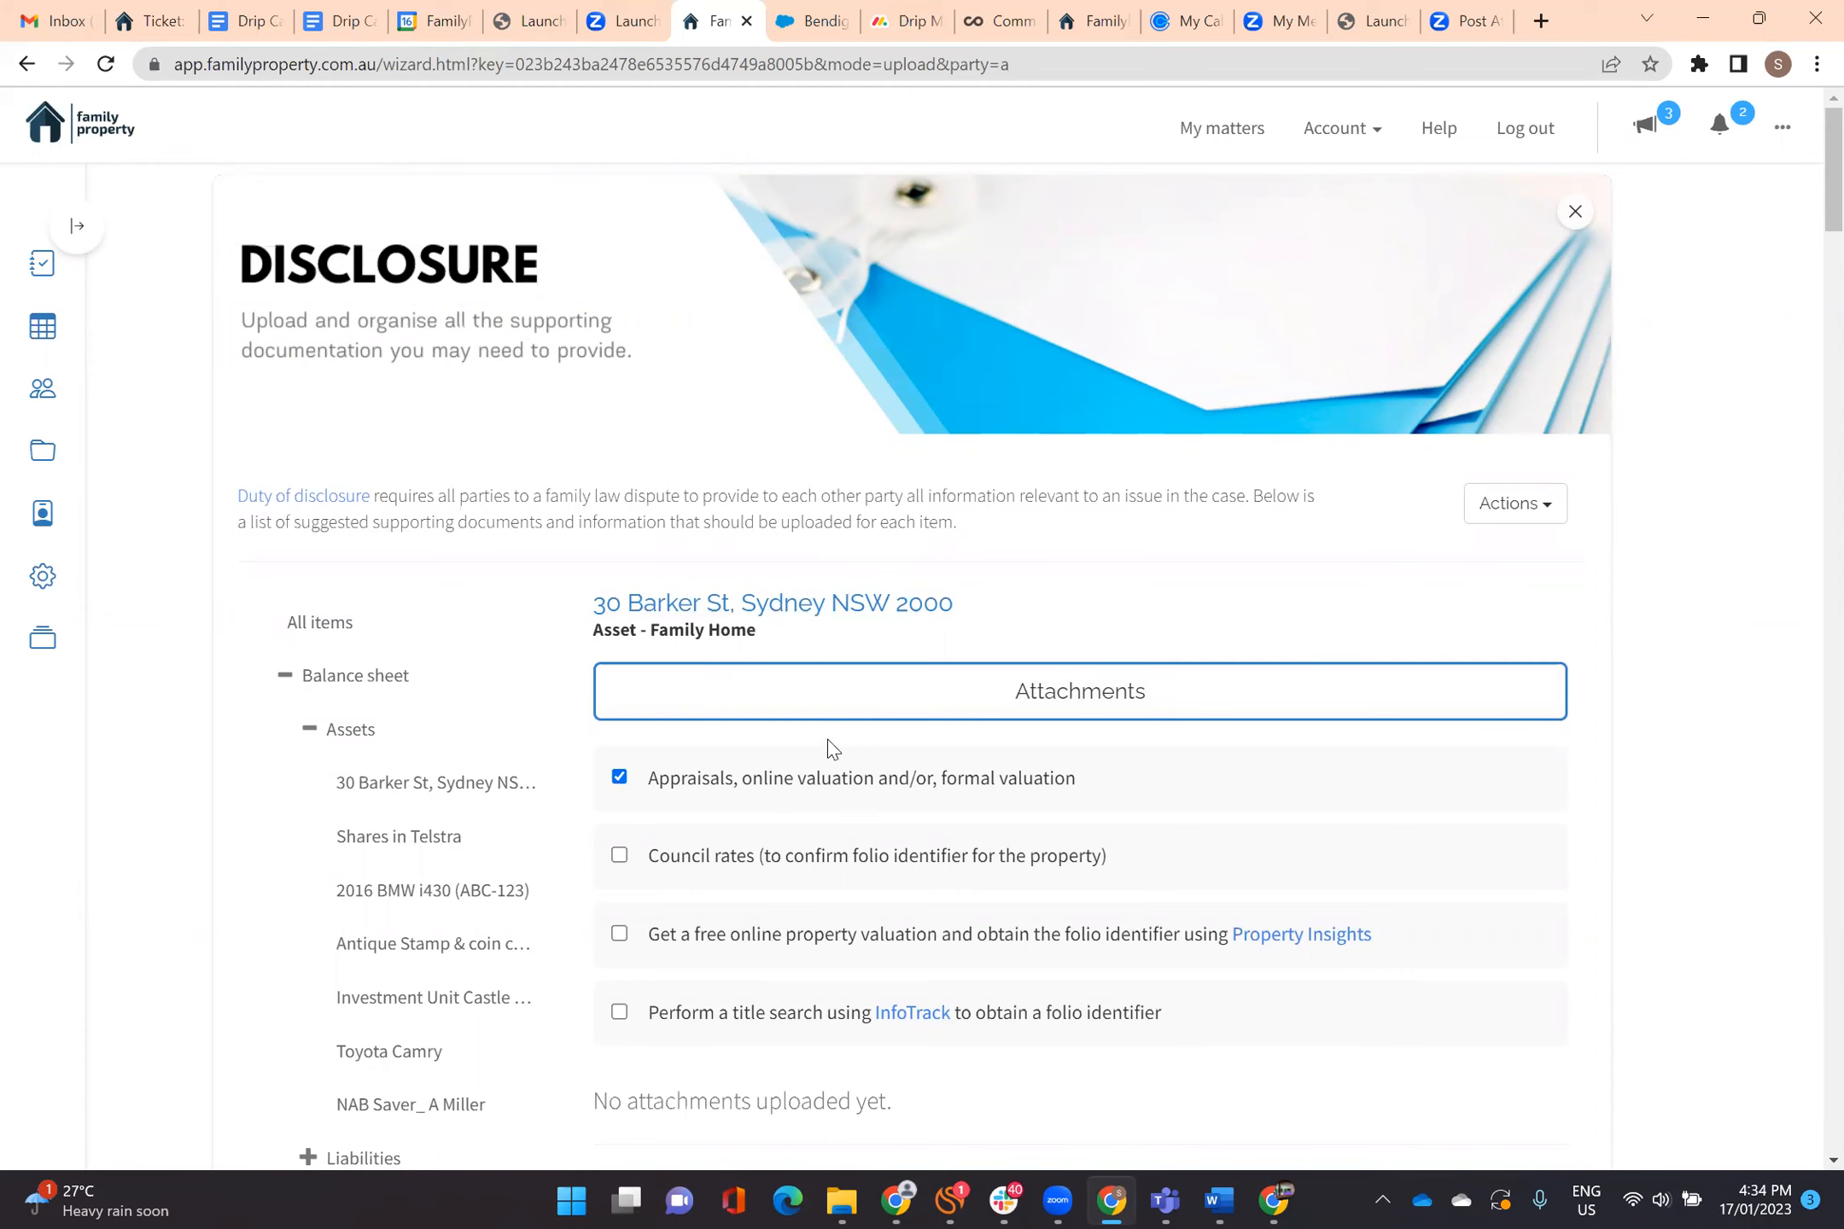
# Attach the House valuation document from the FP demo docs folder to the family home asset with Private disclosure.
pyautogui.click(1022, 690)
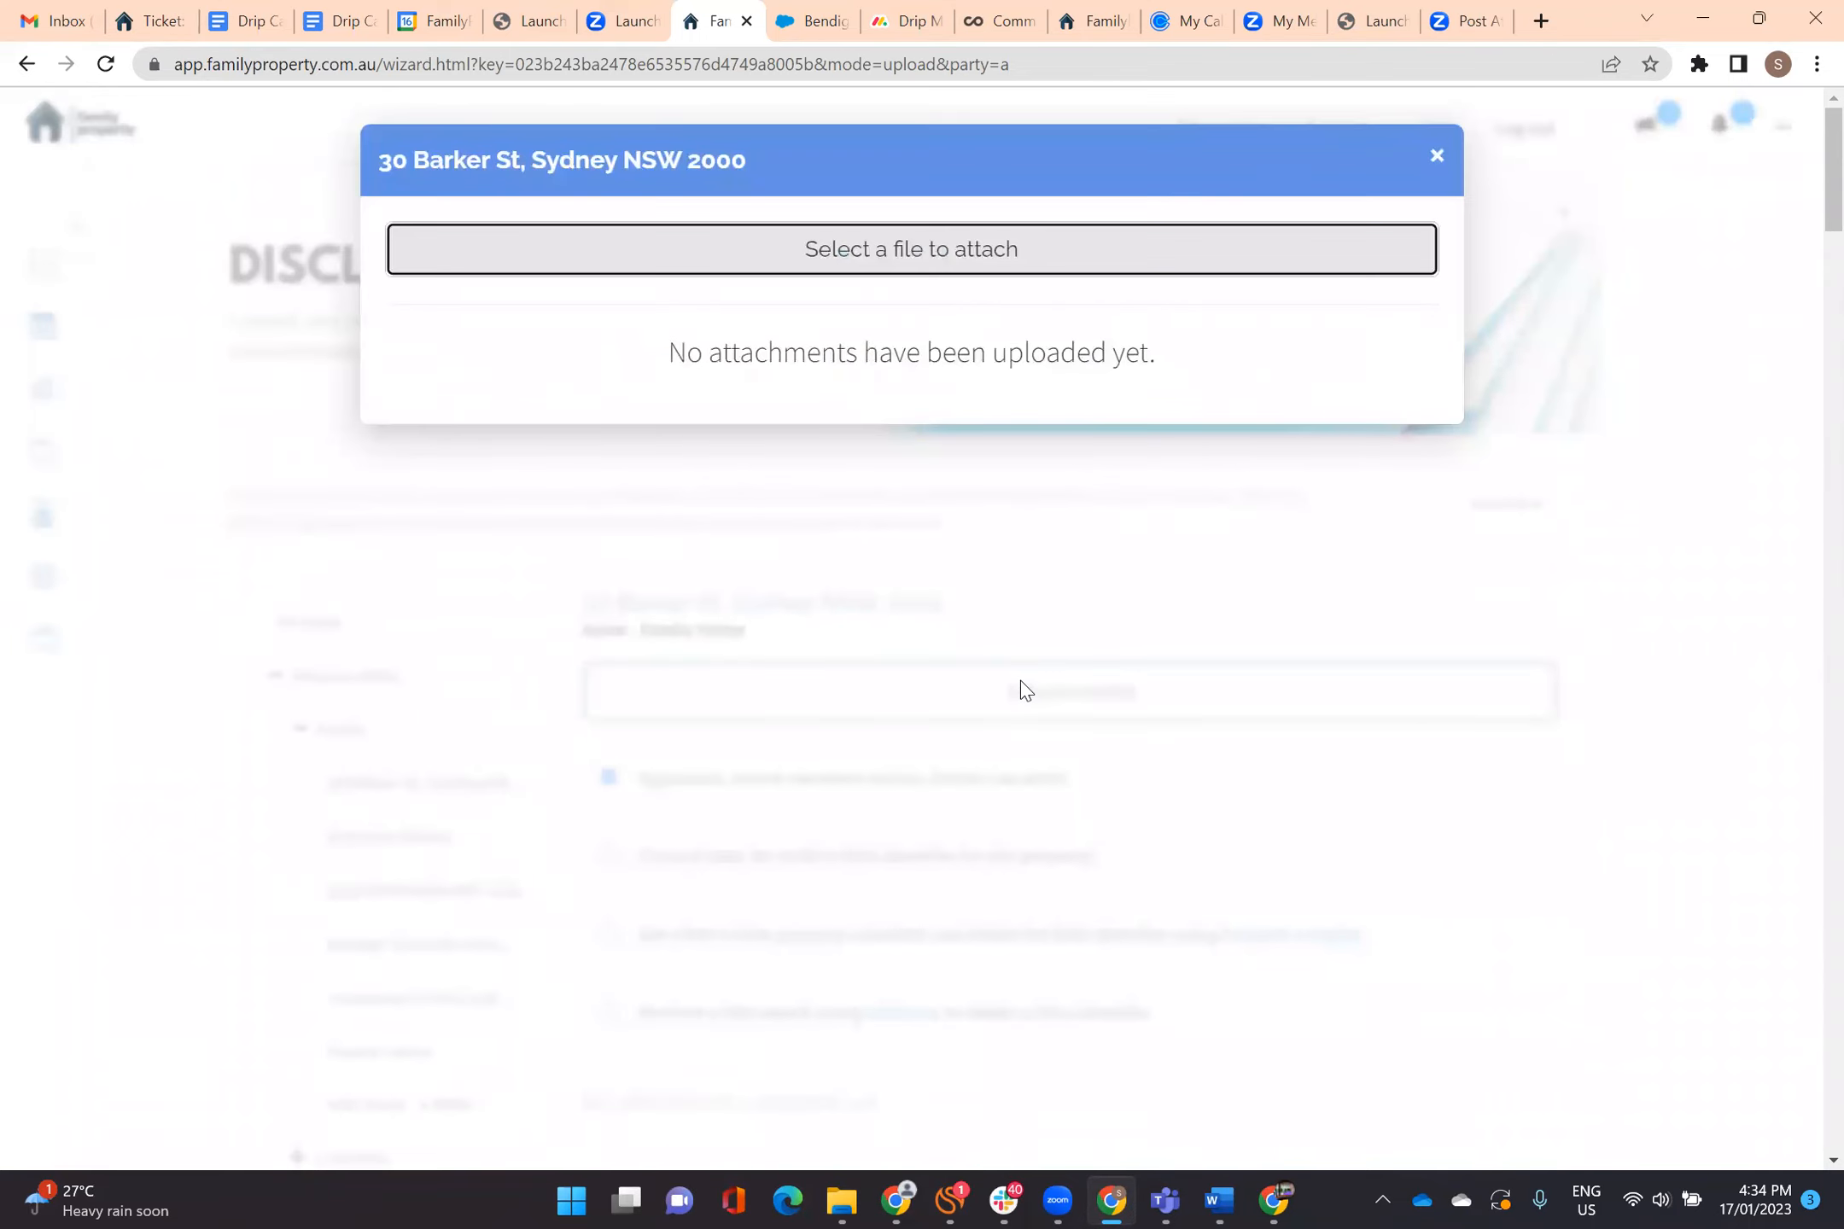
pyautogui.click(953, 239)
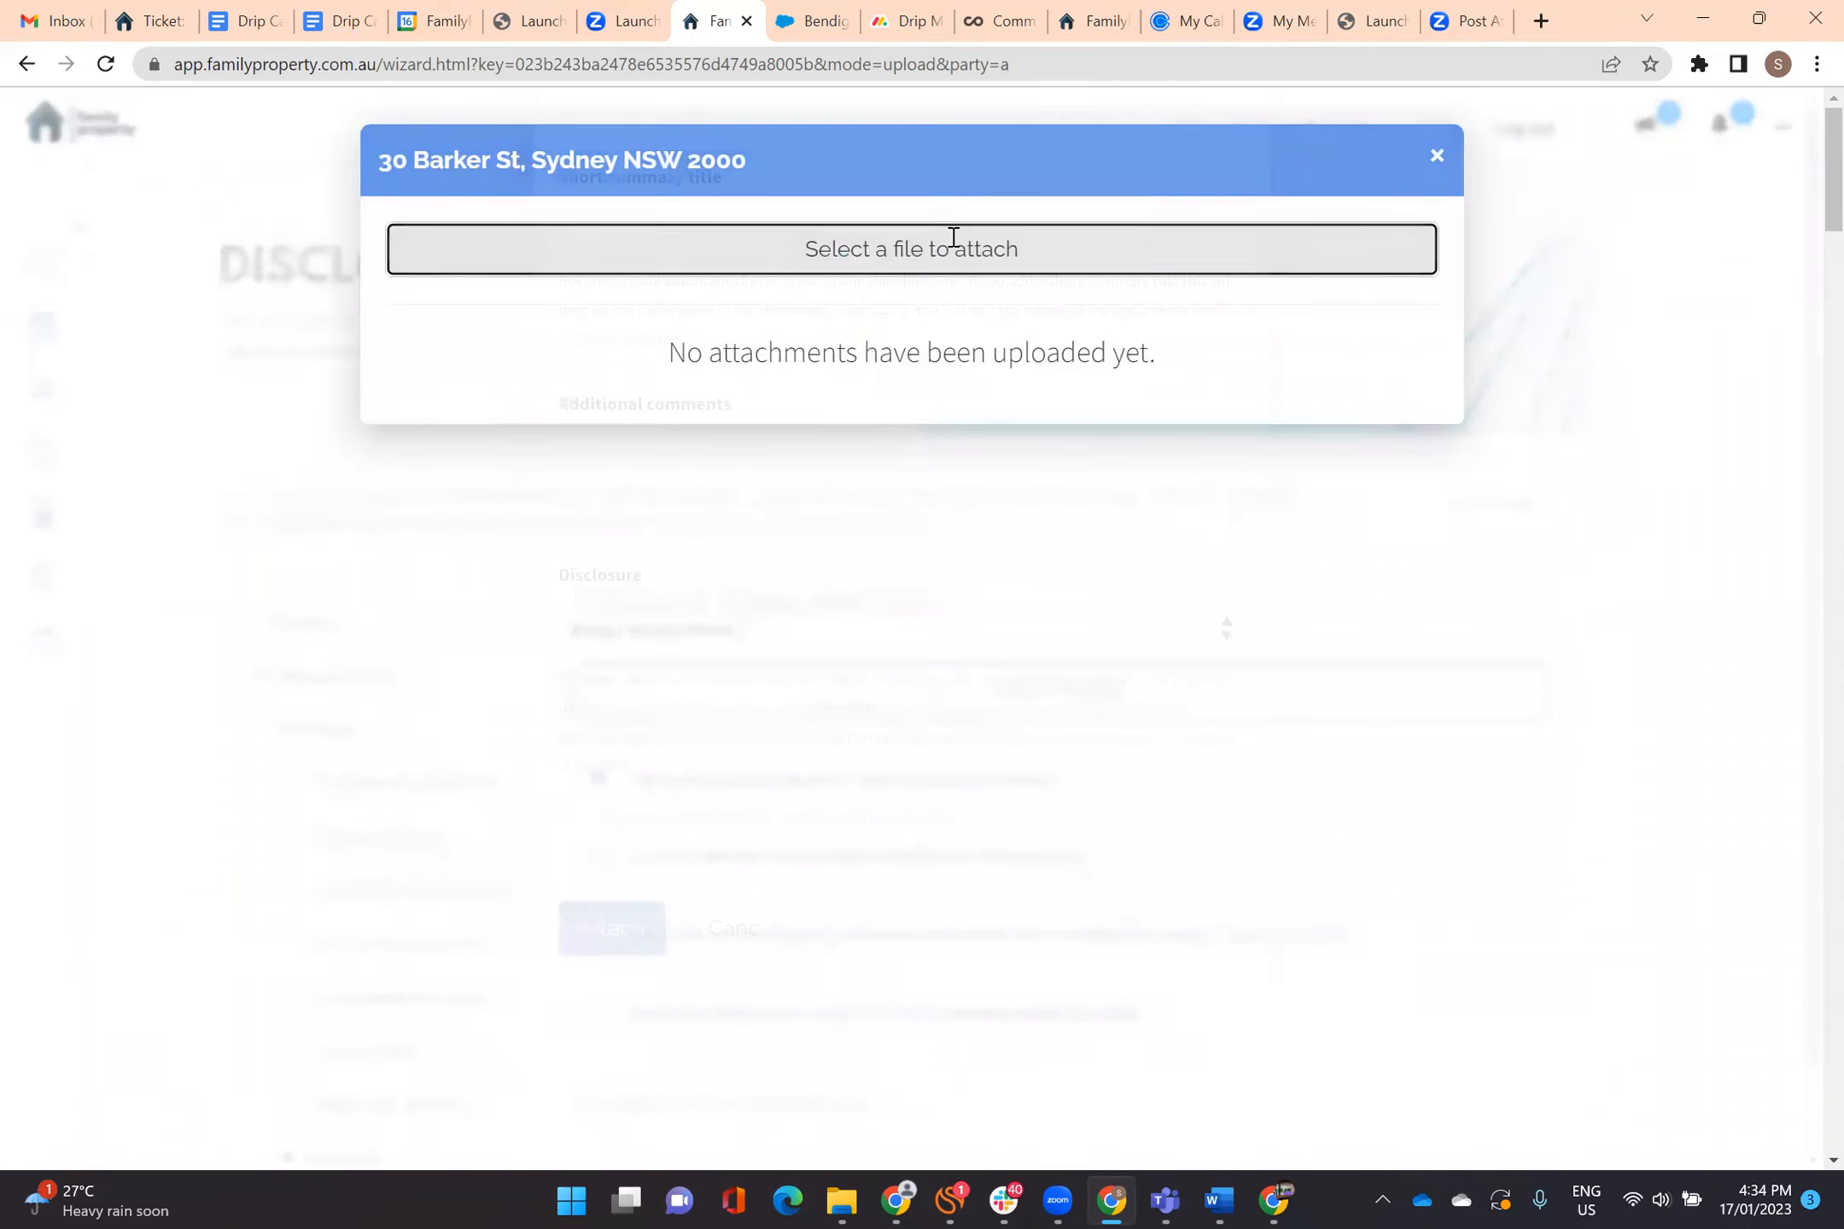
pyautogui.click(908, 289)
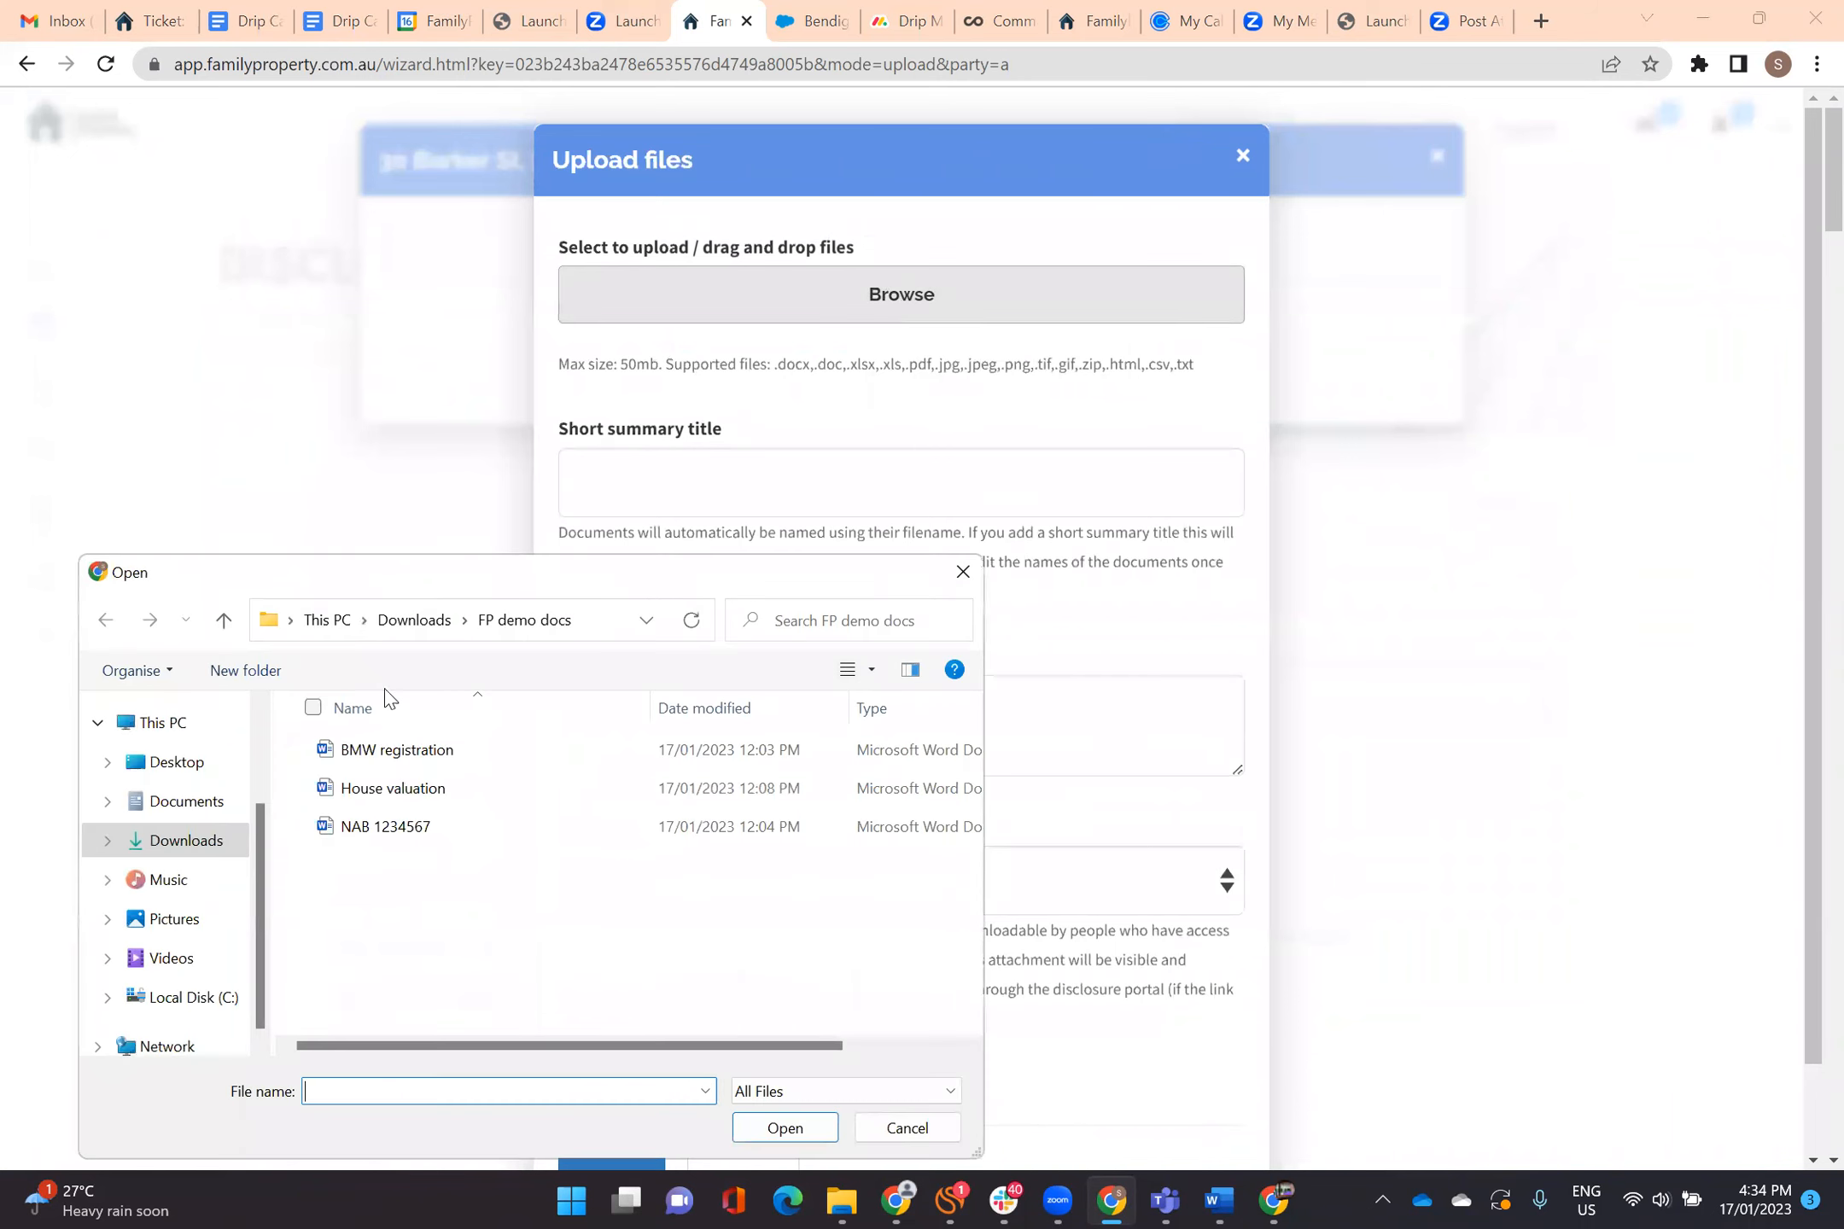
pyautogui.click(369, 791)
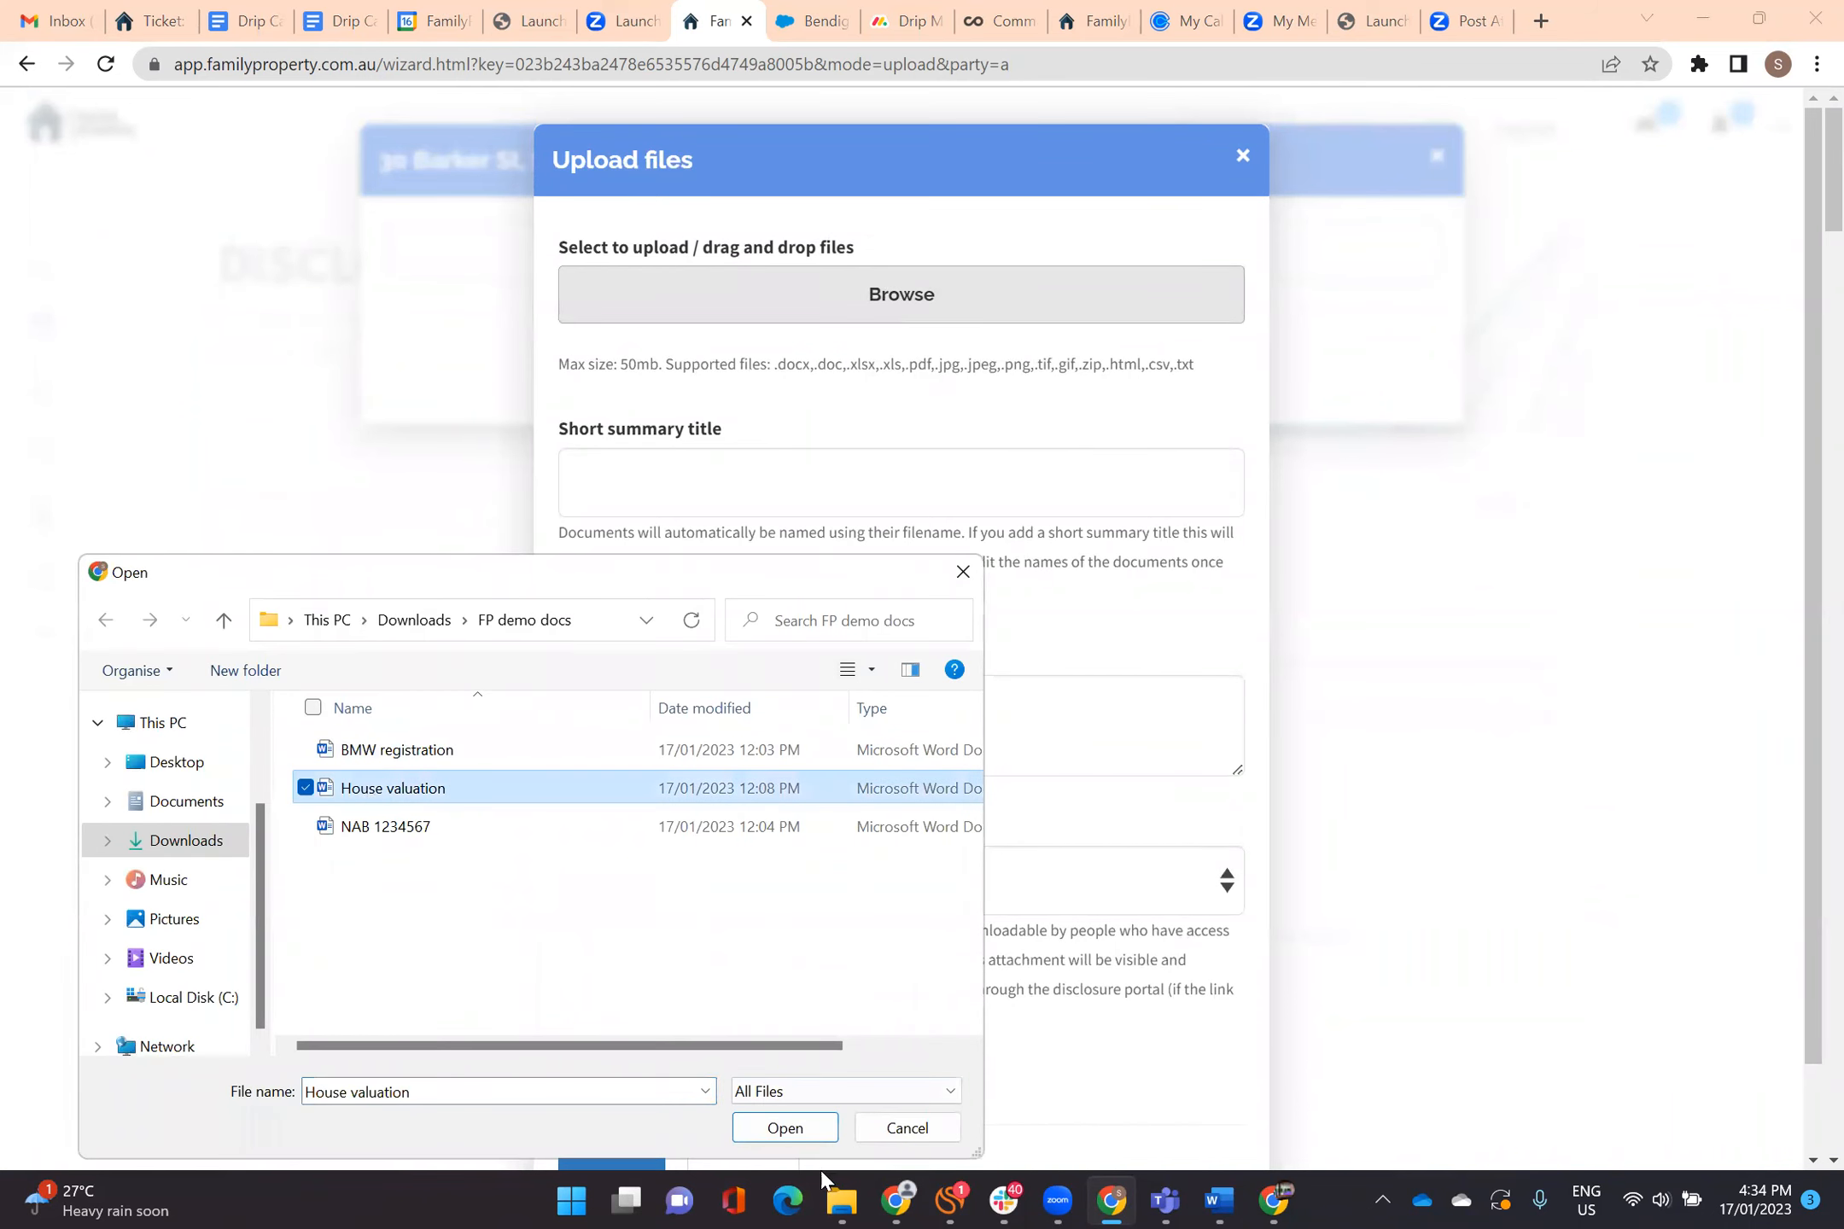
pyautogui.click(784, 1128)
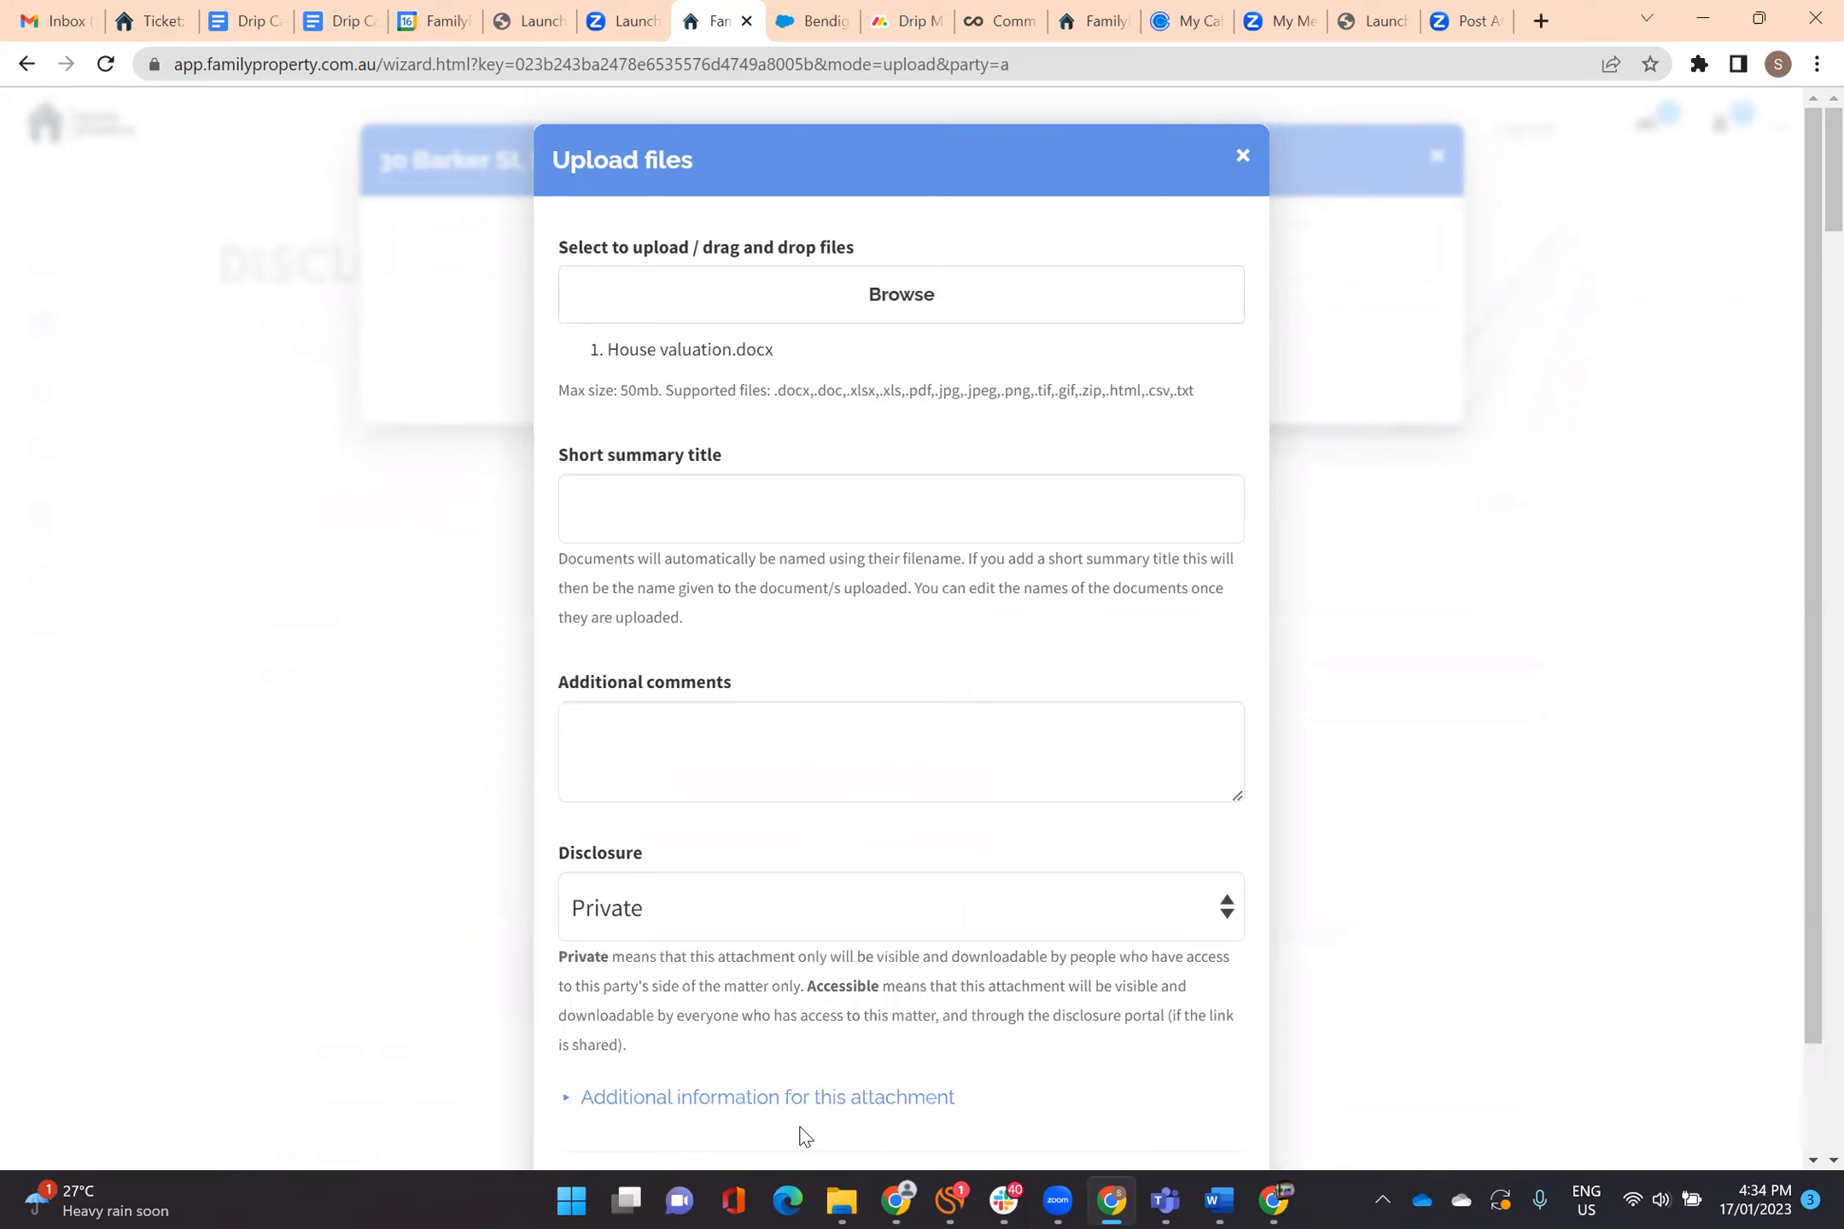
pyautogui.scroll(-1, 1020, 844)
pyautogui.click(608, 1083)
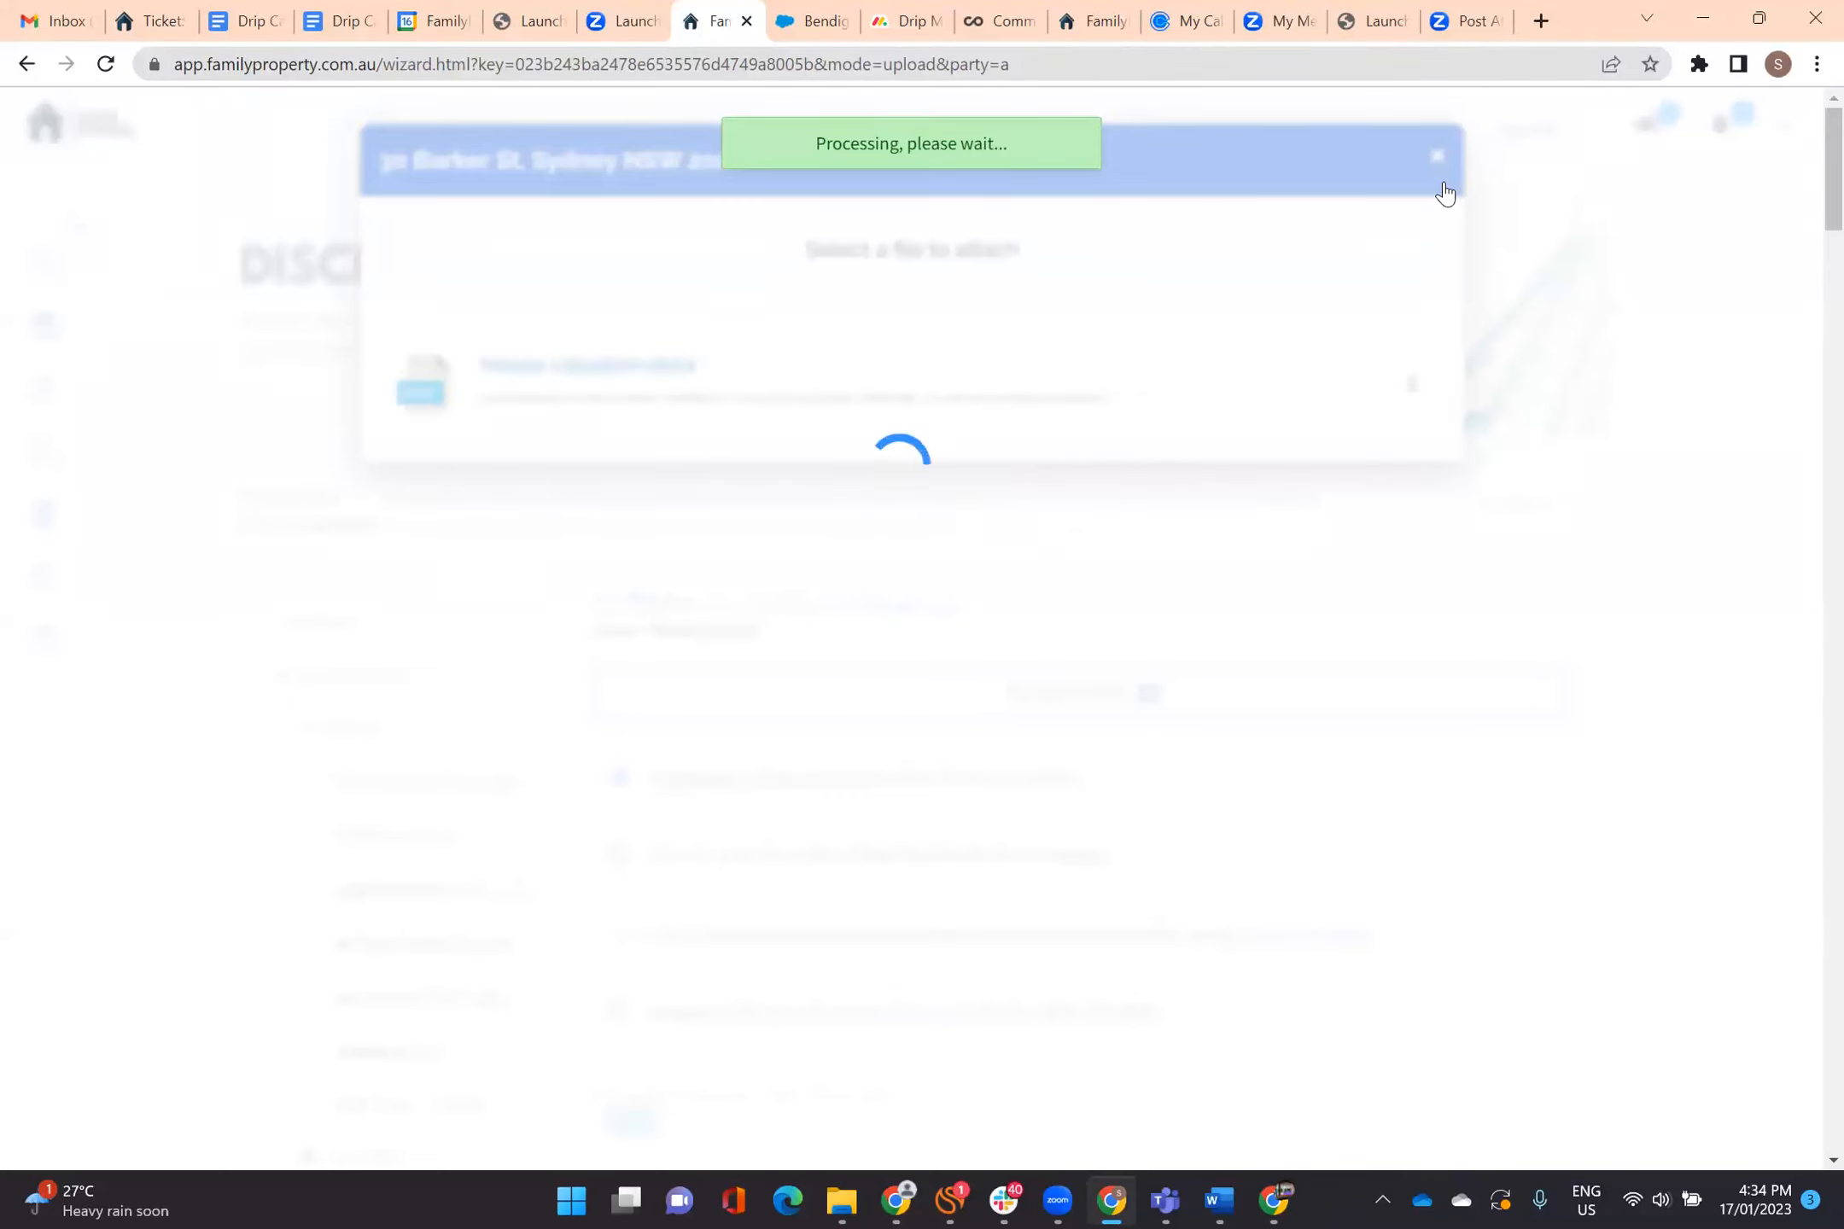
pyautogui.click(1437, 159)
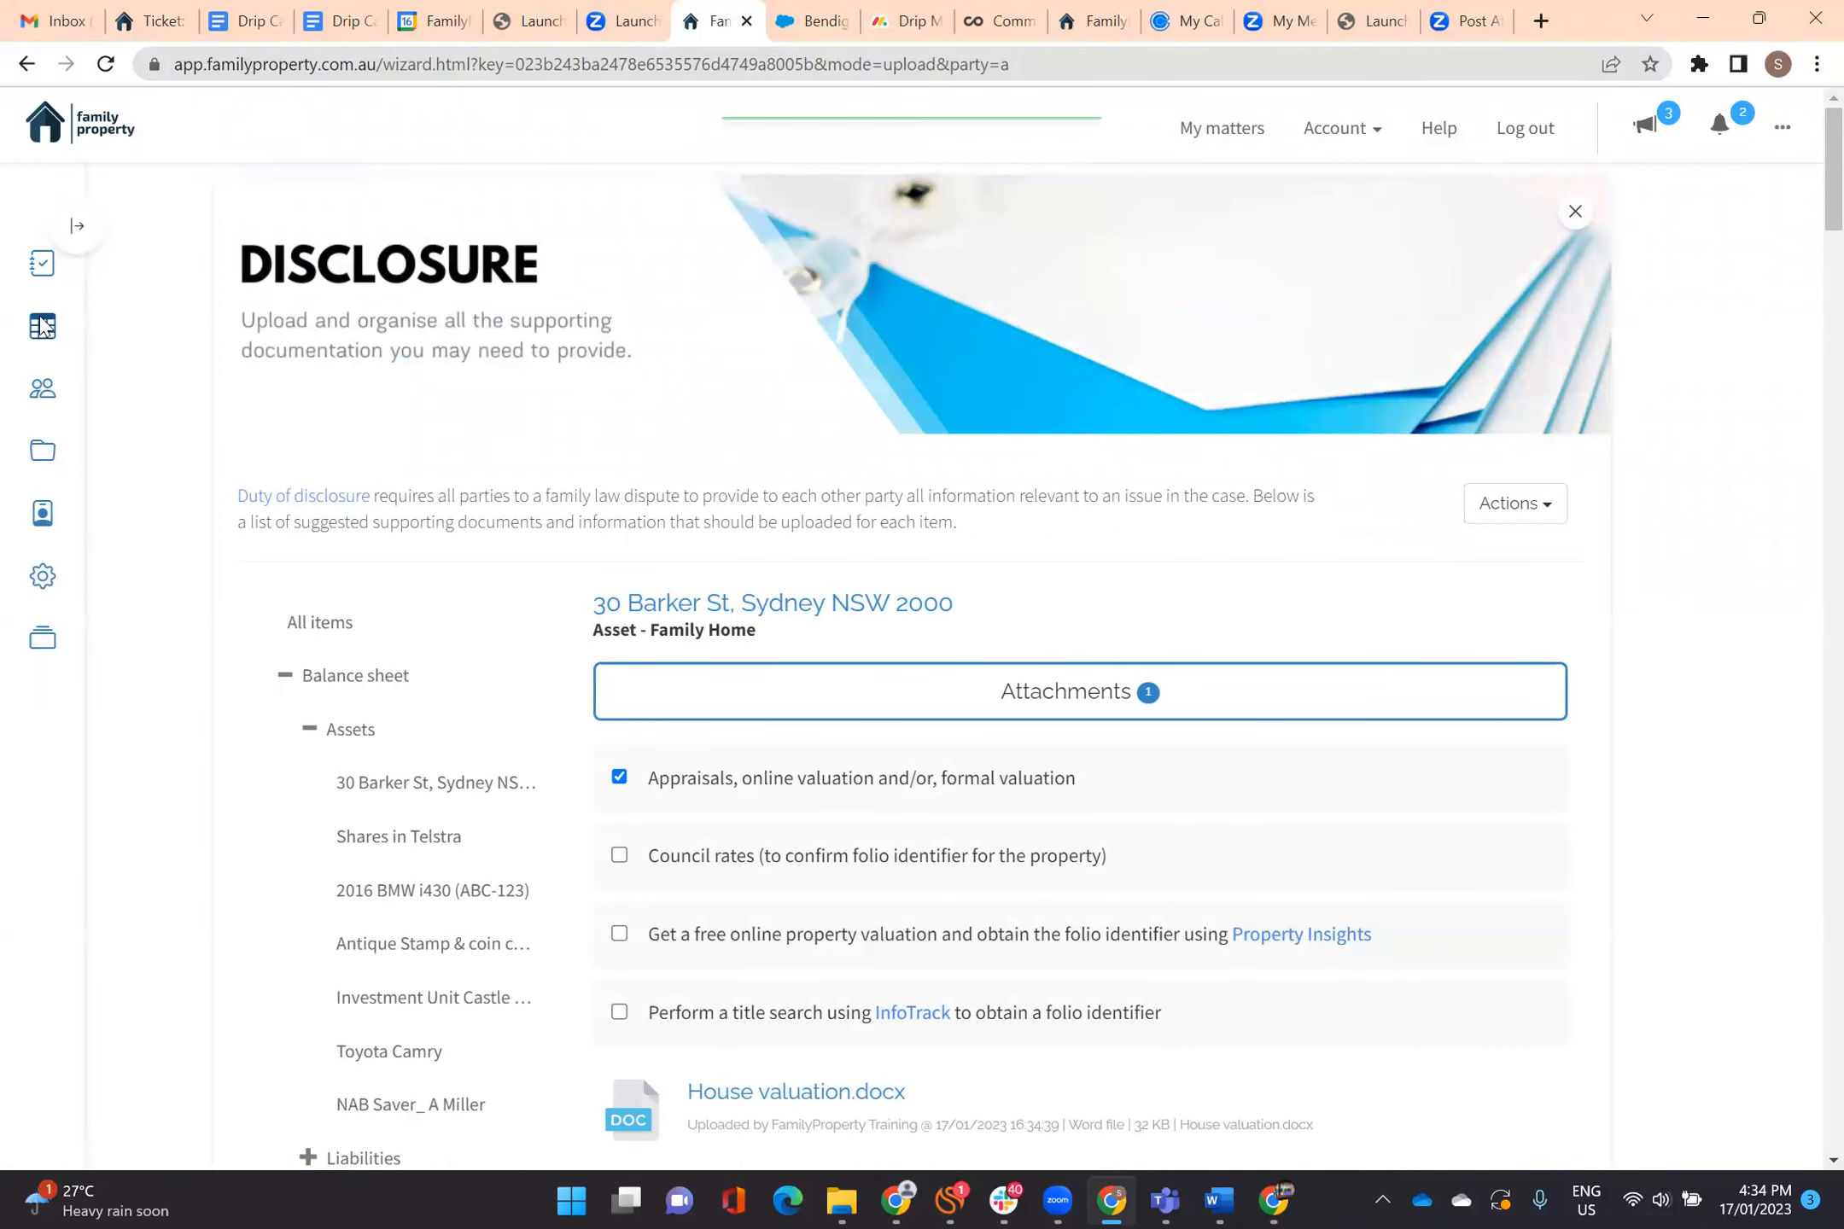
# View the family home's attachments from the working balance sheet and check the options available for House valuation.docx.
pyautogui.moveTo(40, 325)
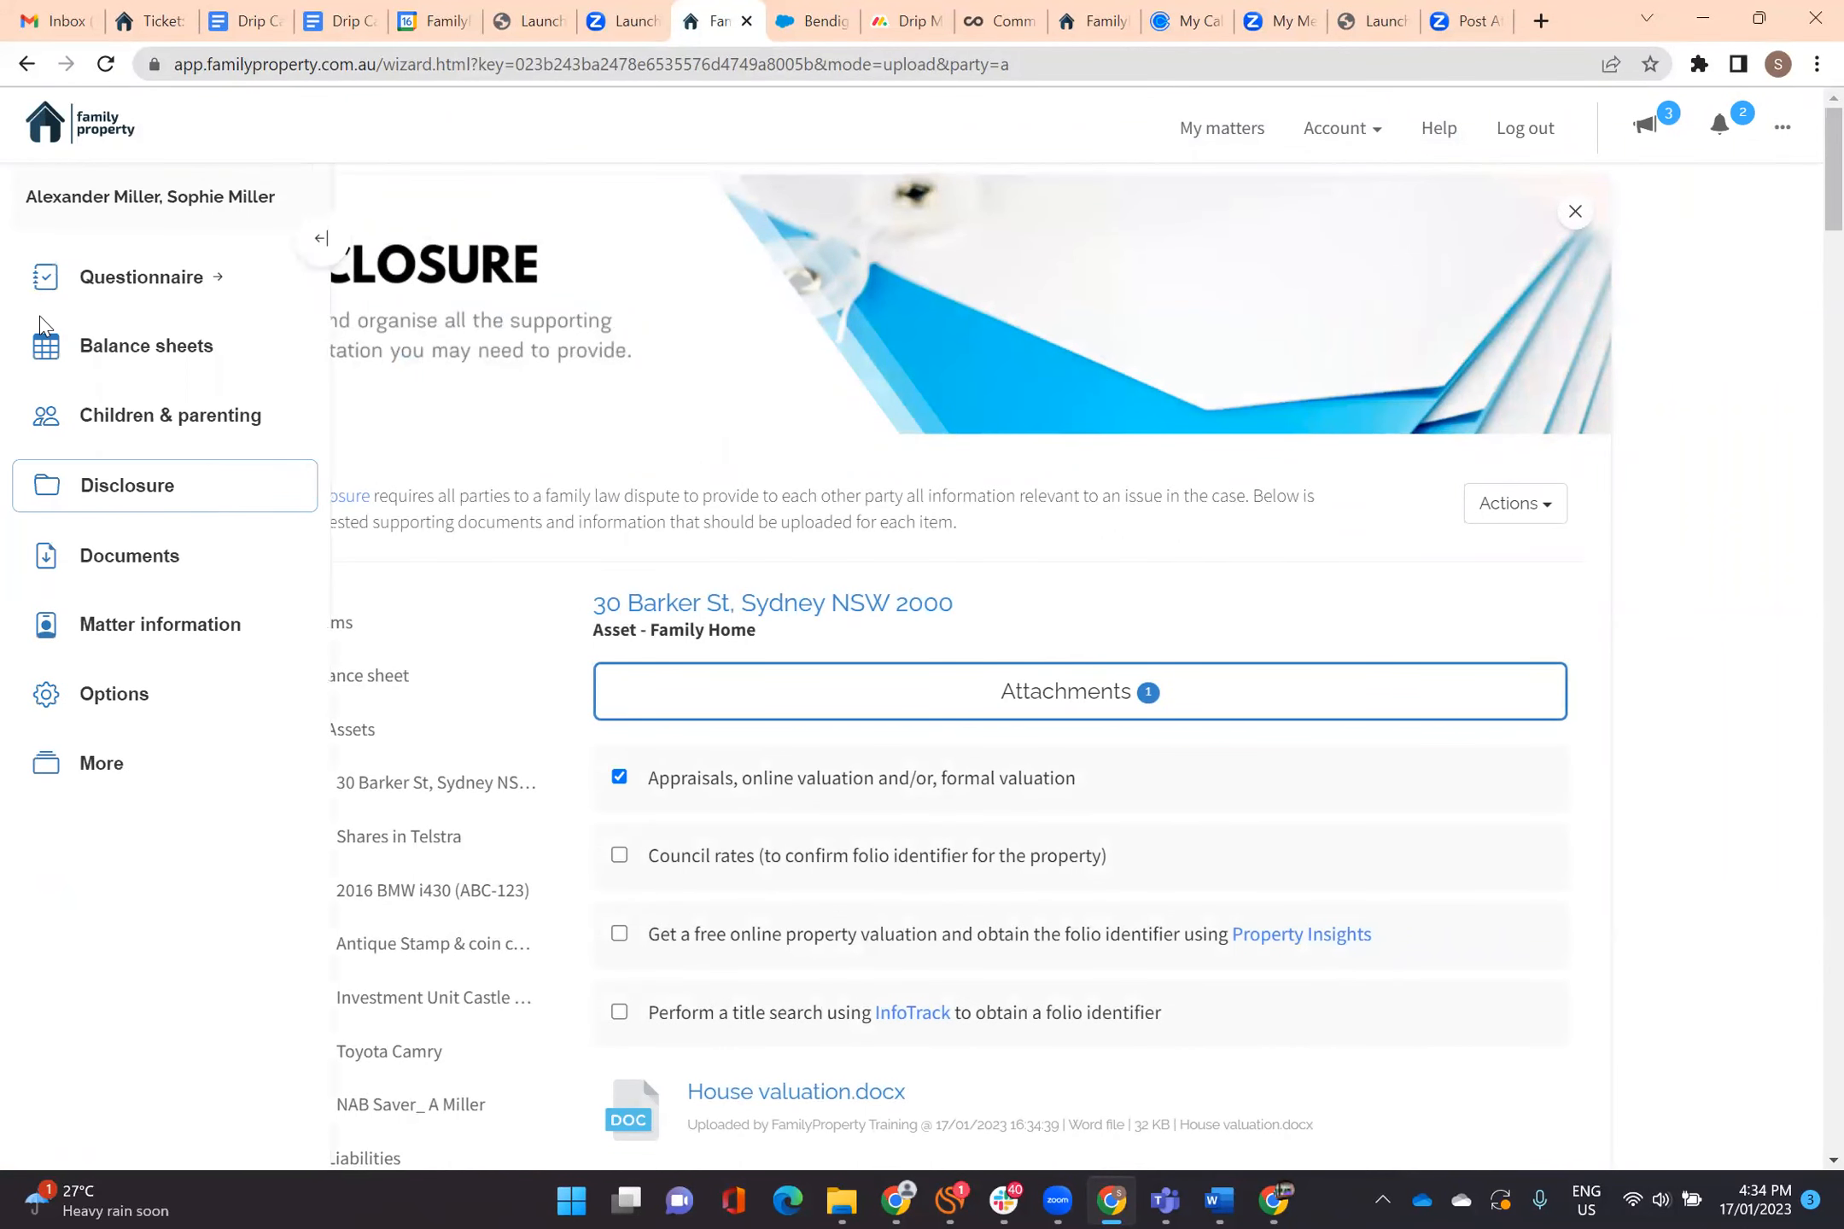
pyautogui.click(187, 354)
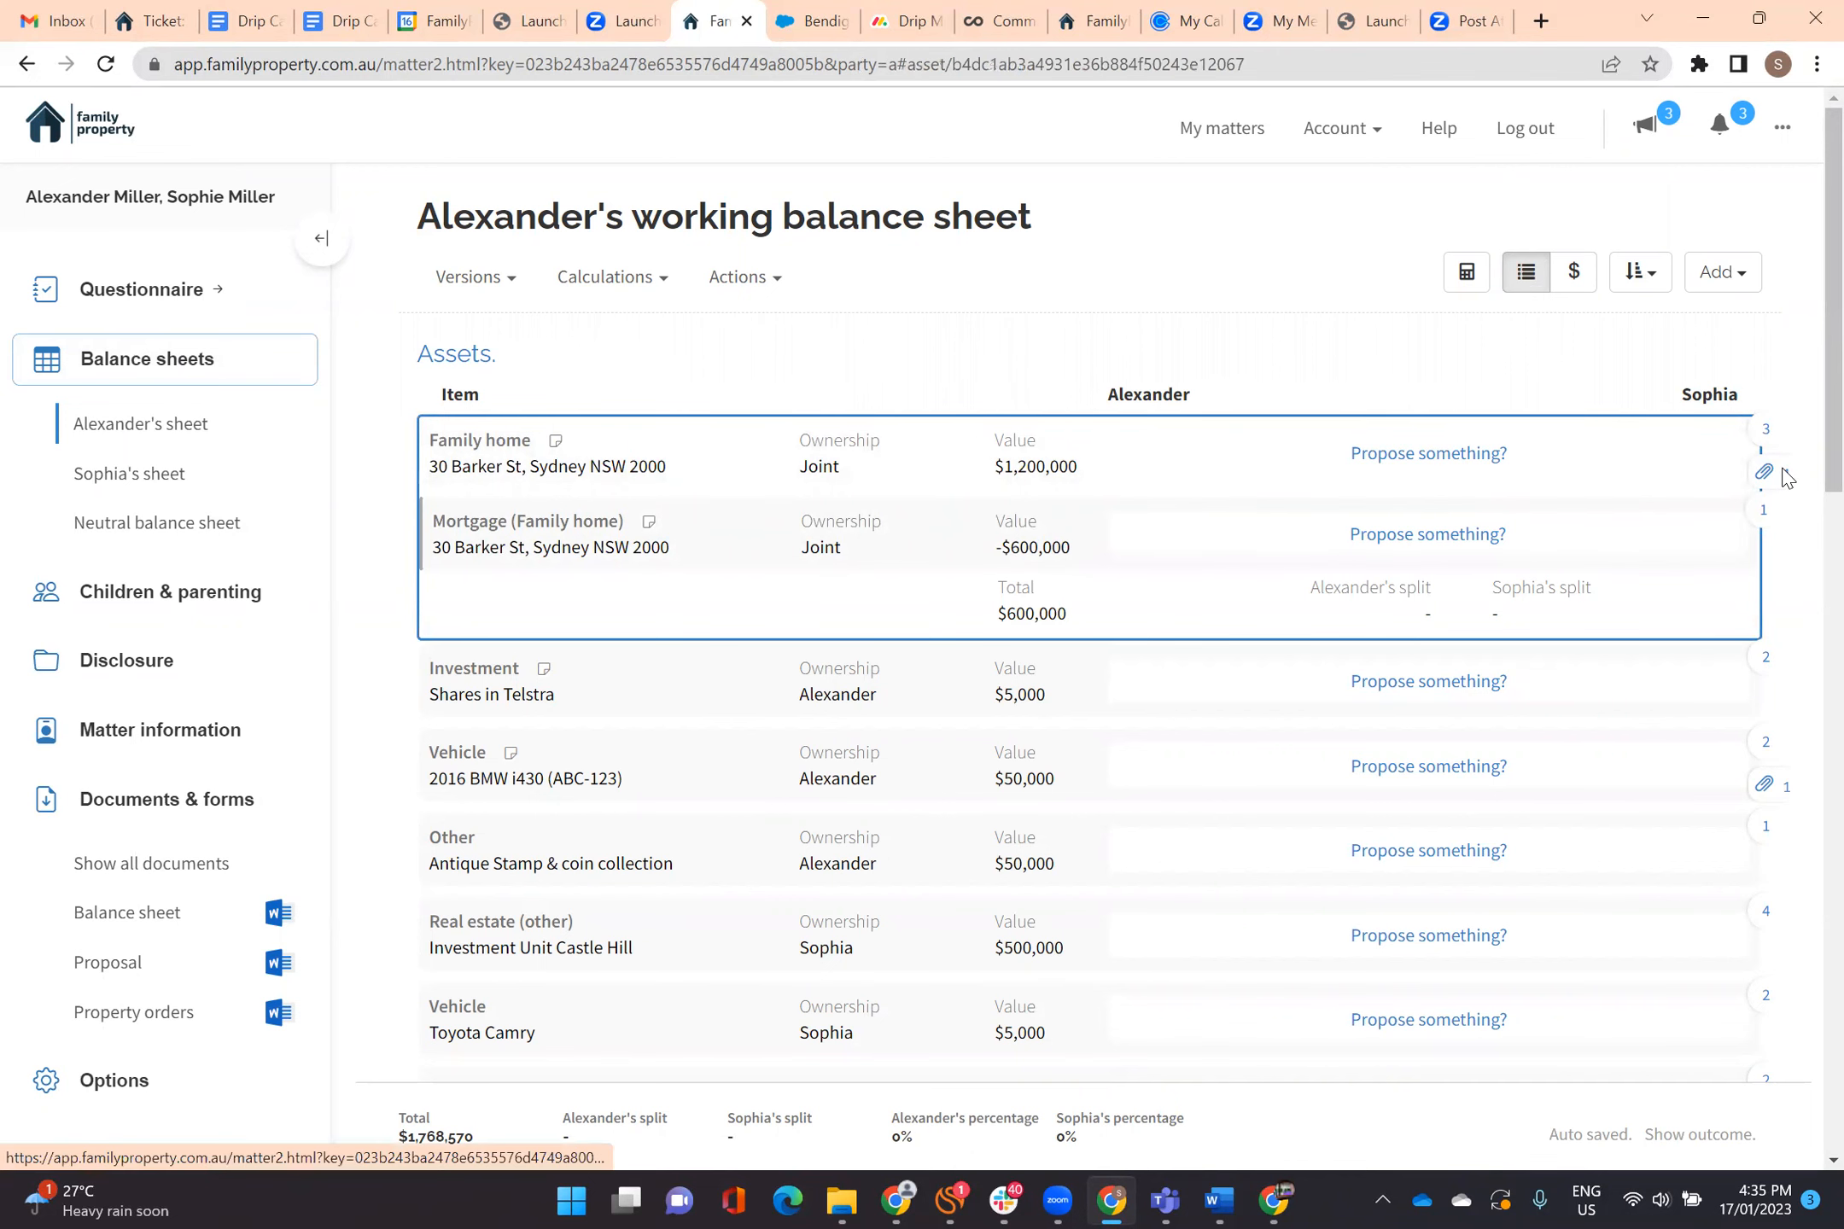
pyautogui.click(1765, 473)
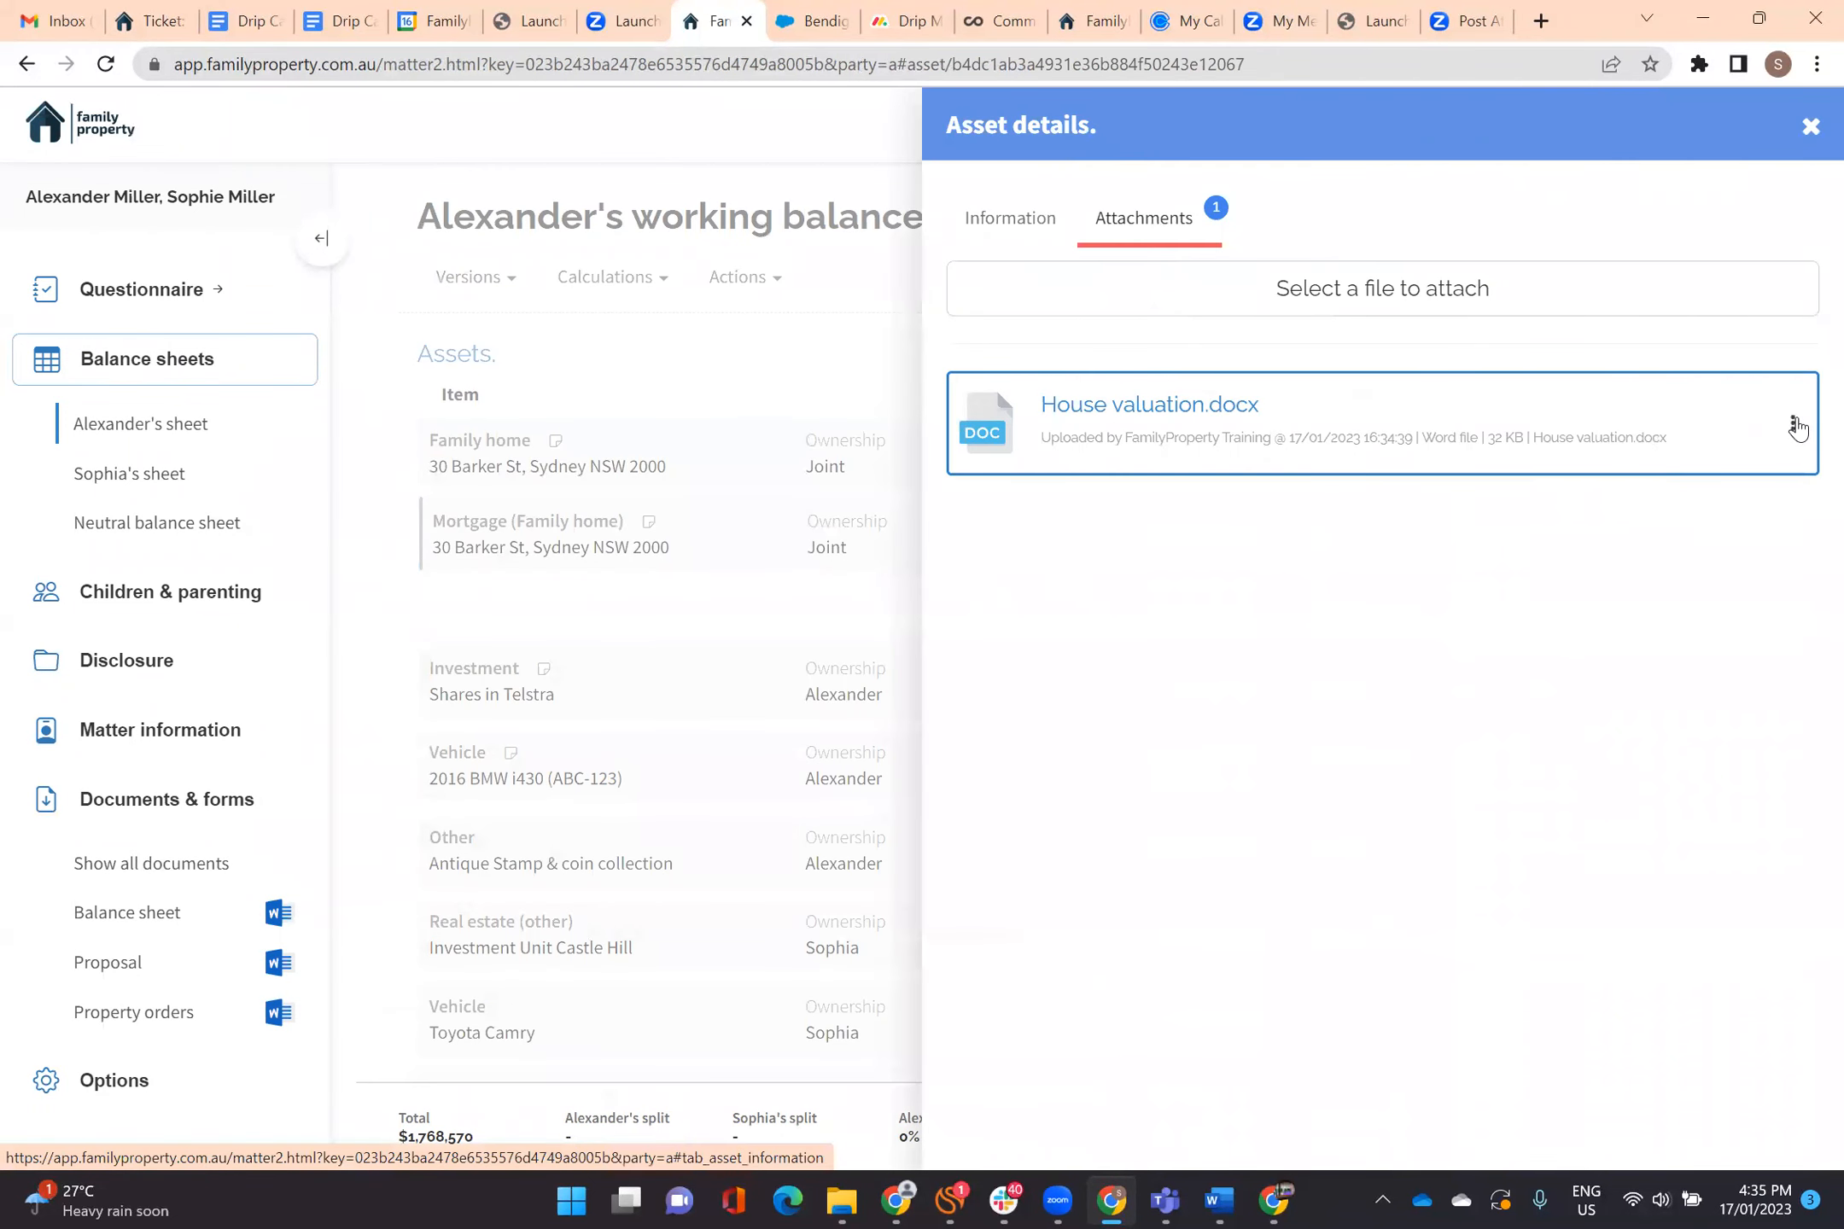
pyautogui.click(1794, 424)
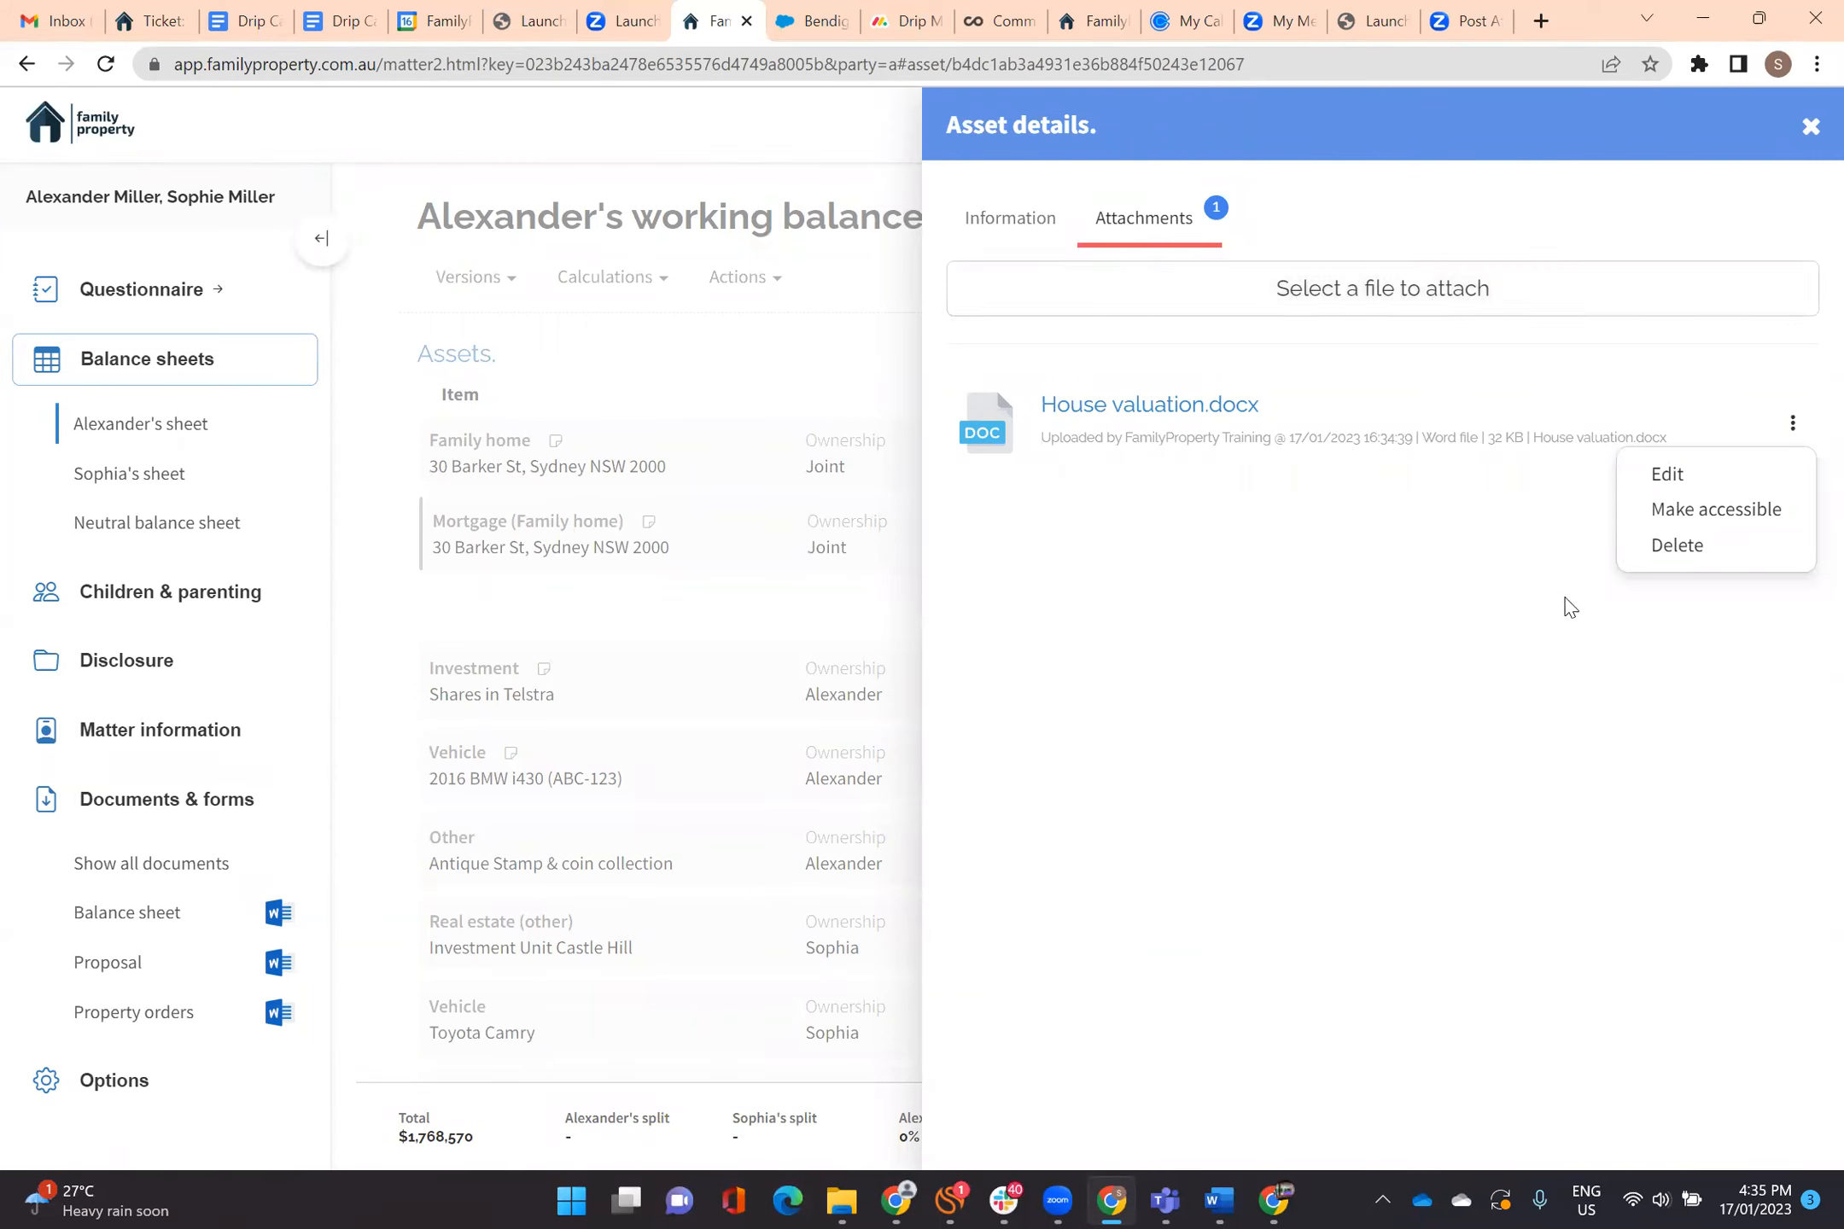
pyautogui.click(1808, 126)
pyautogui.click(1808, 126)
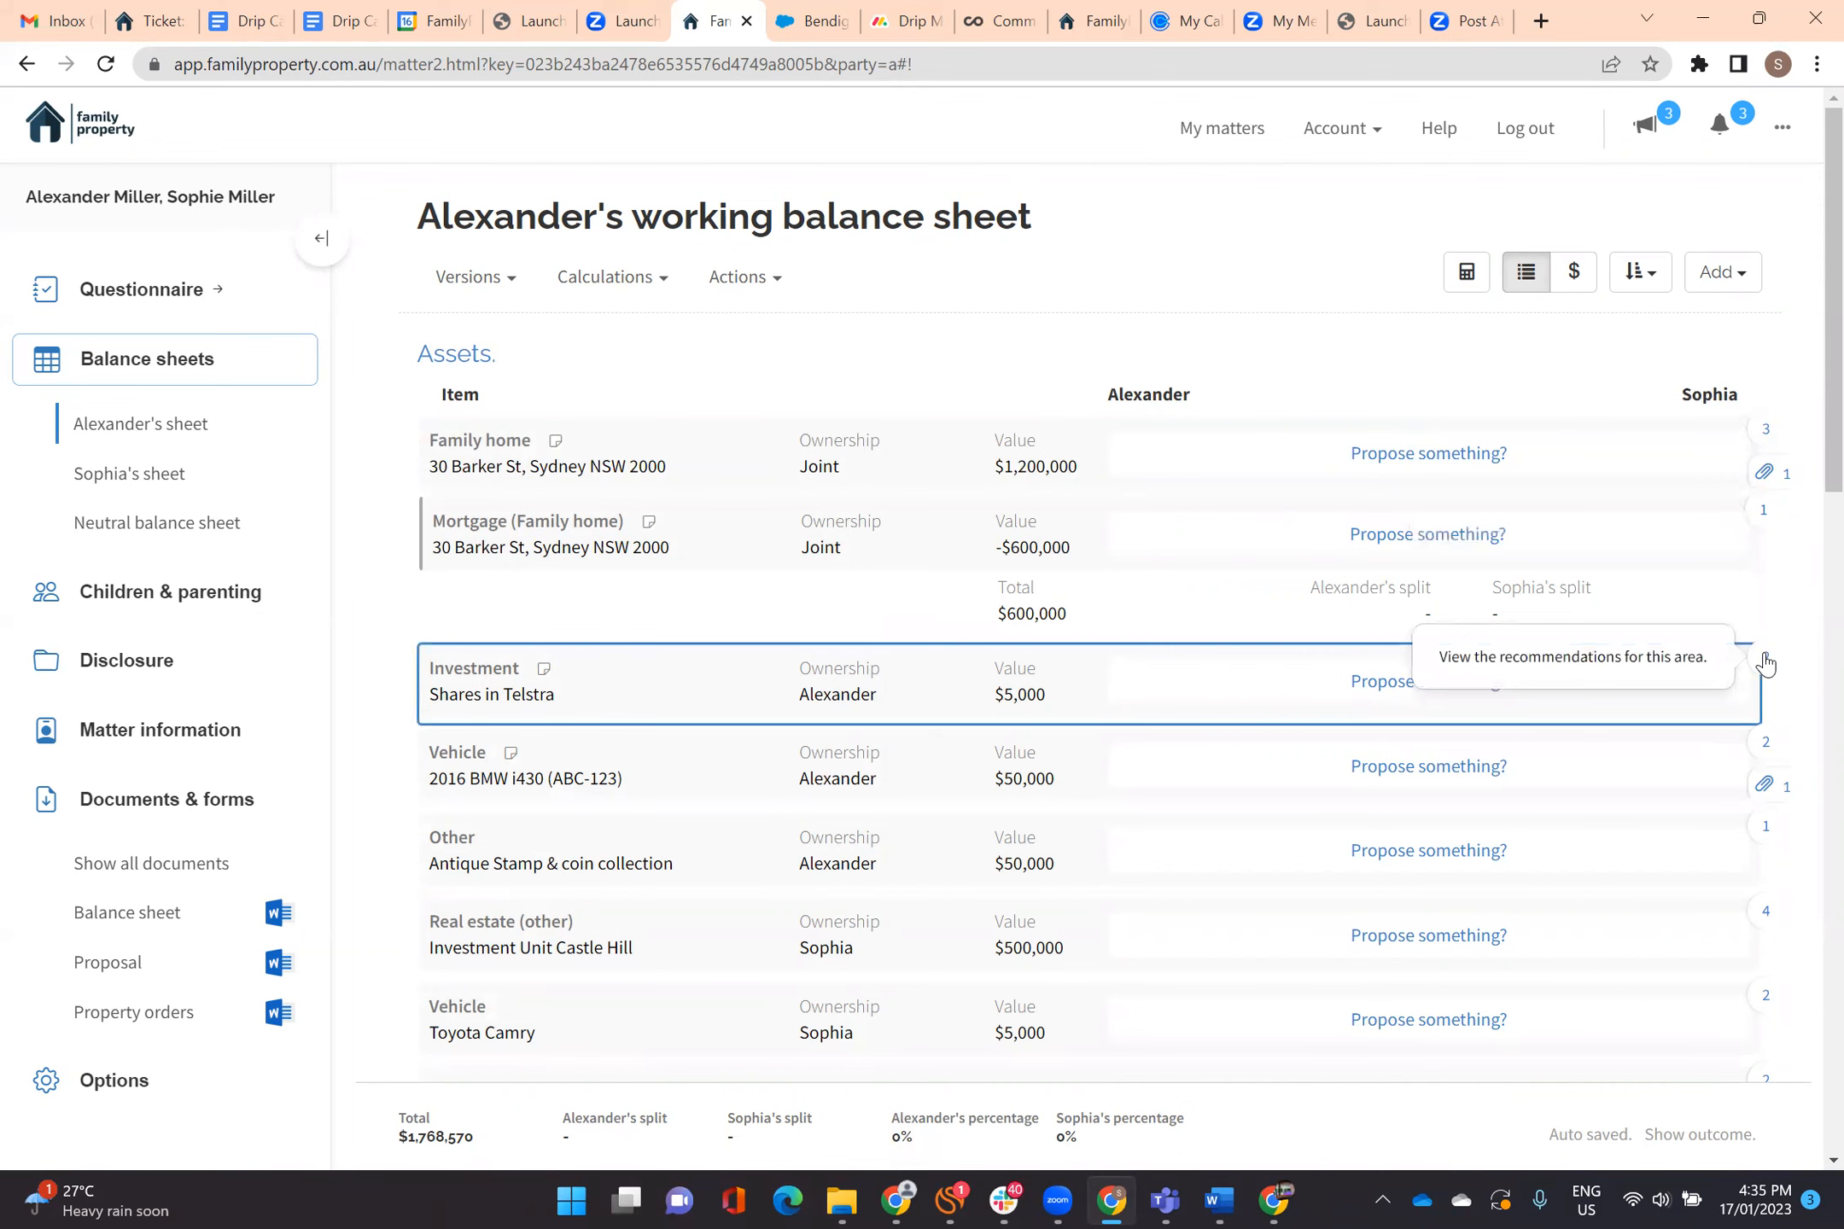
# Review the family home's disclosure recommendations and the form for adding a custom recommendation, without saving anything.
pyautogui.click(1768, 425)
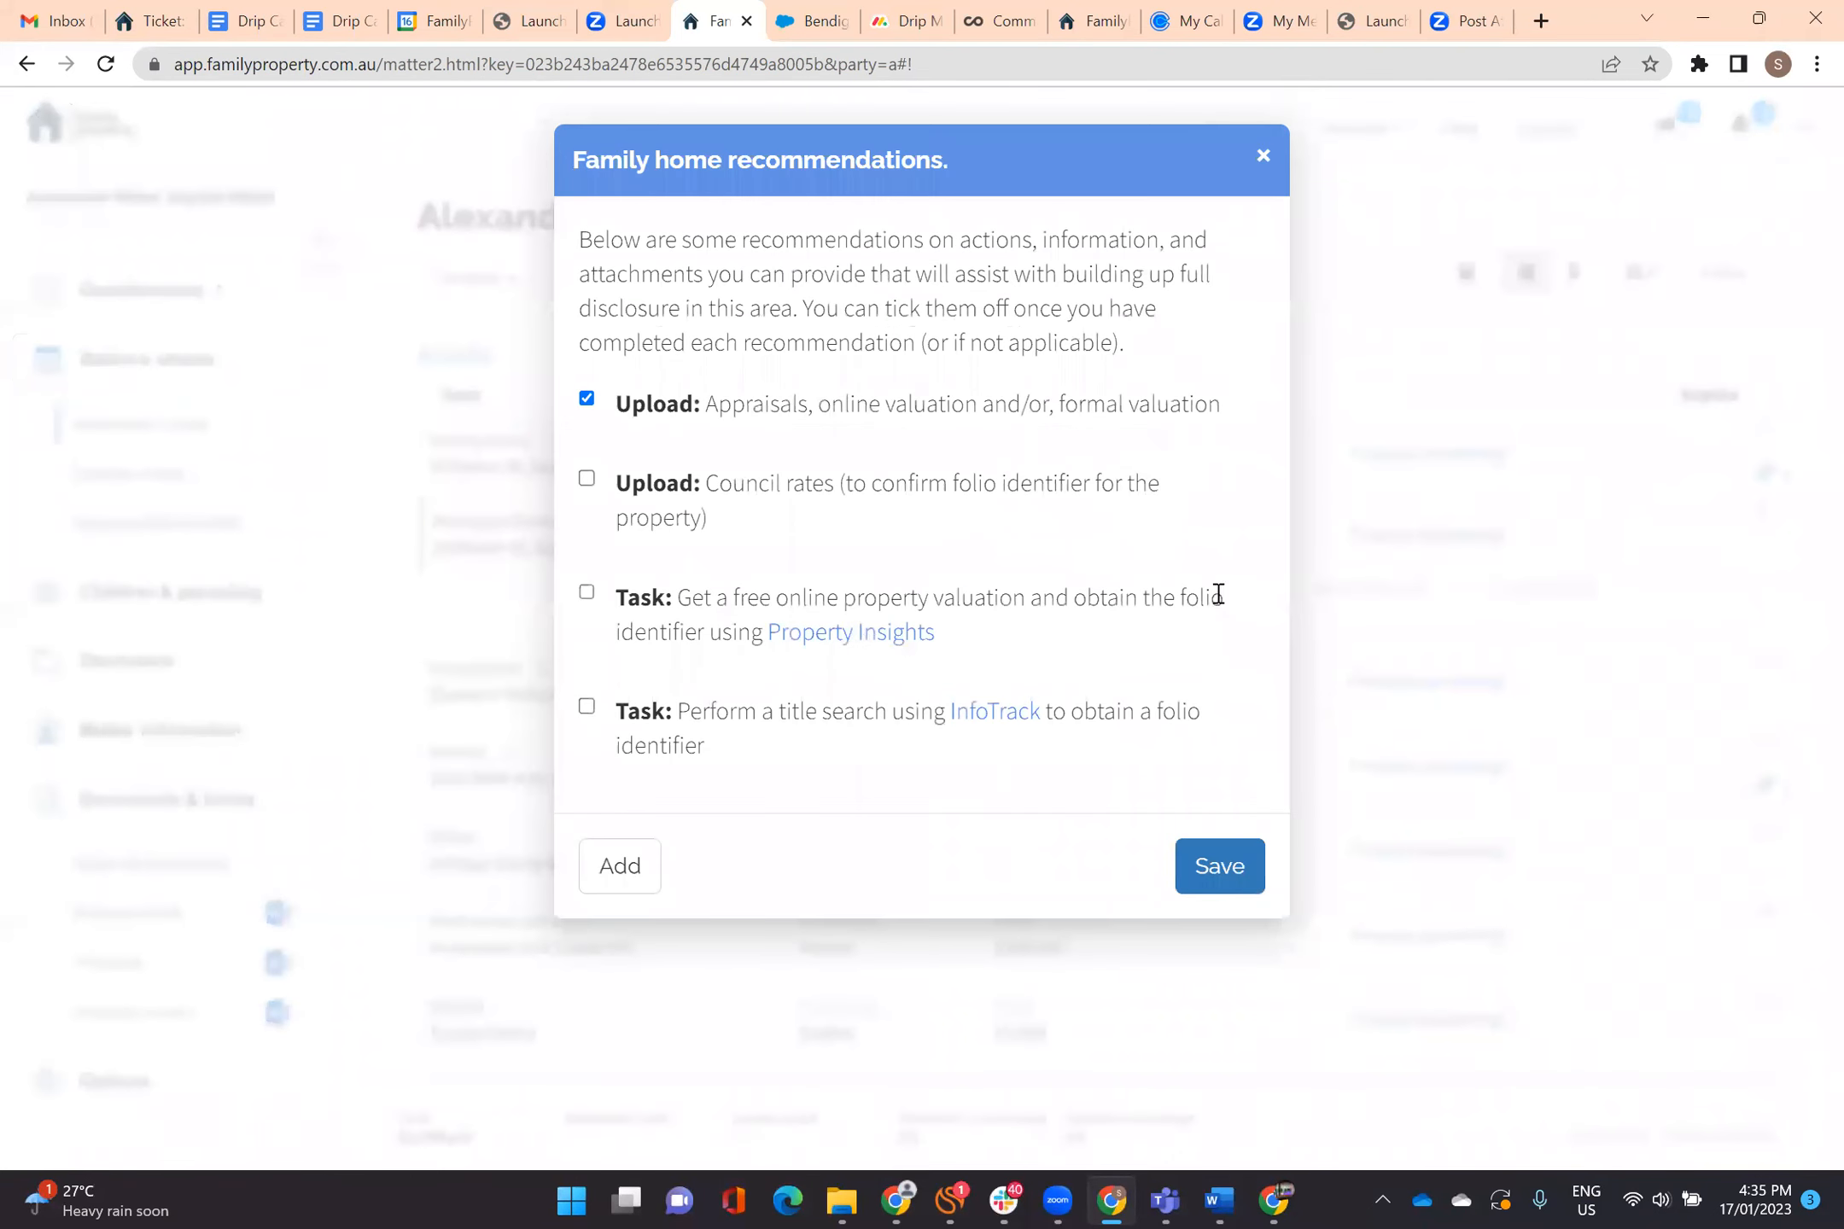
pyautogui.click(621, 867)
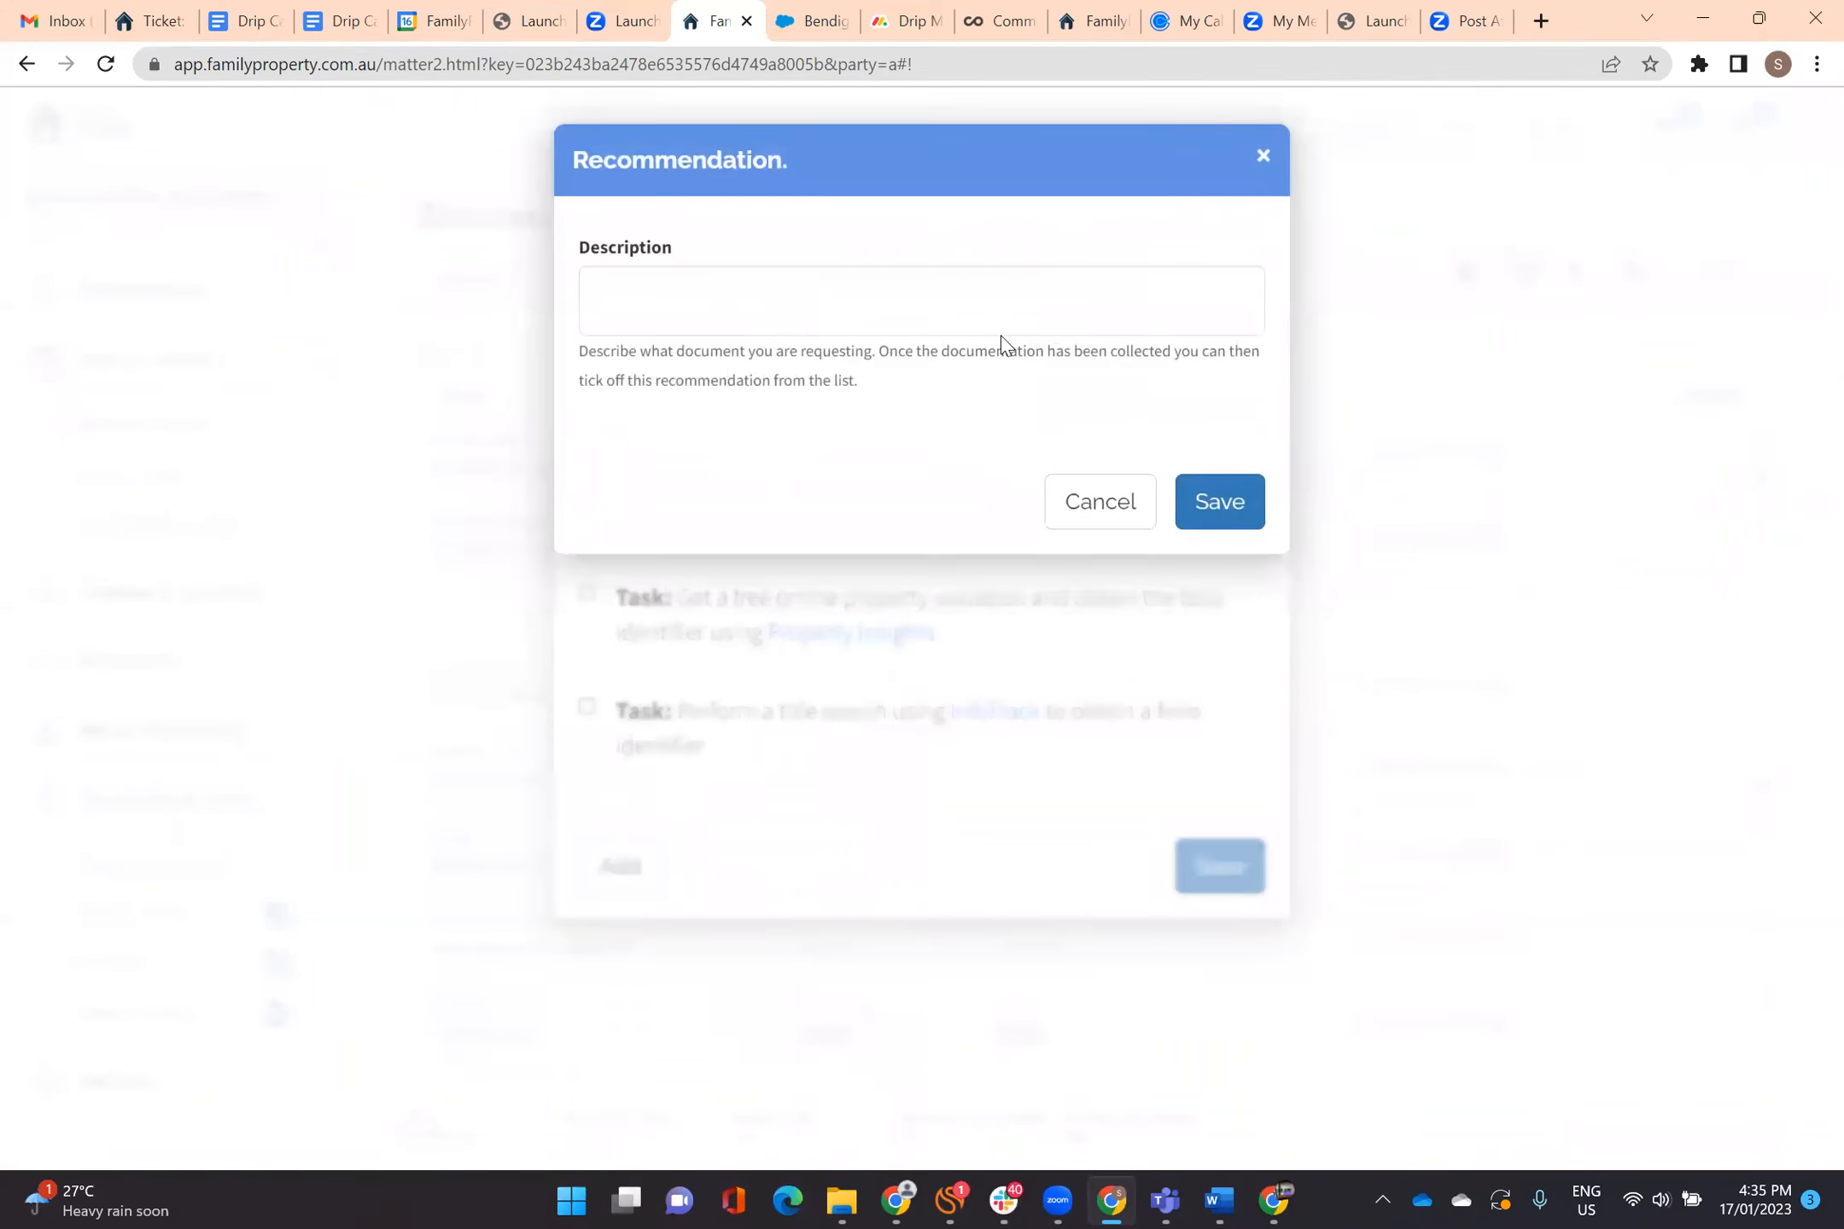
pyautogui.click(1097, 499)
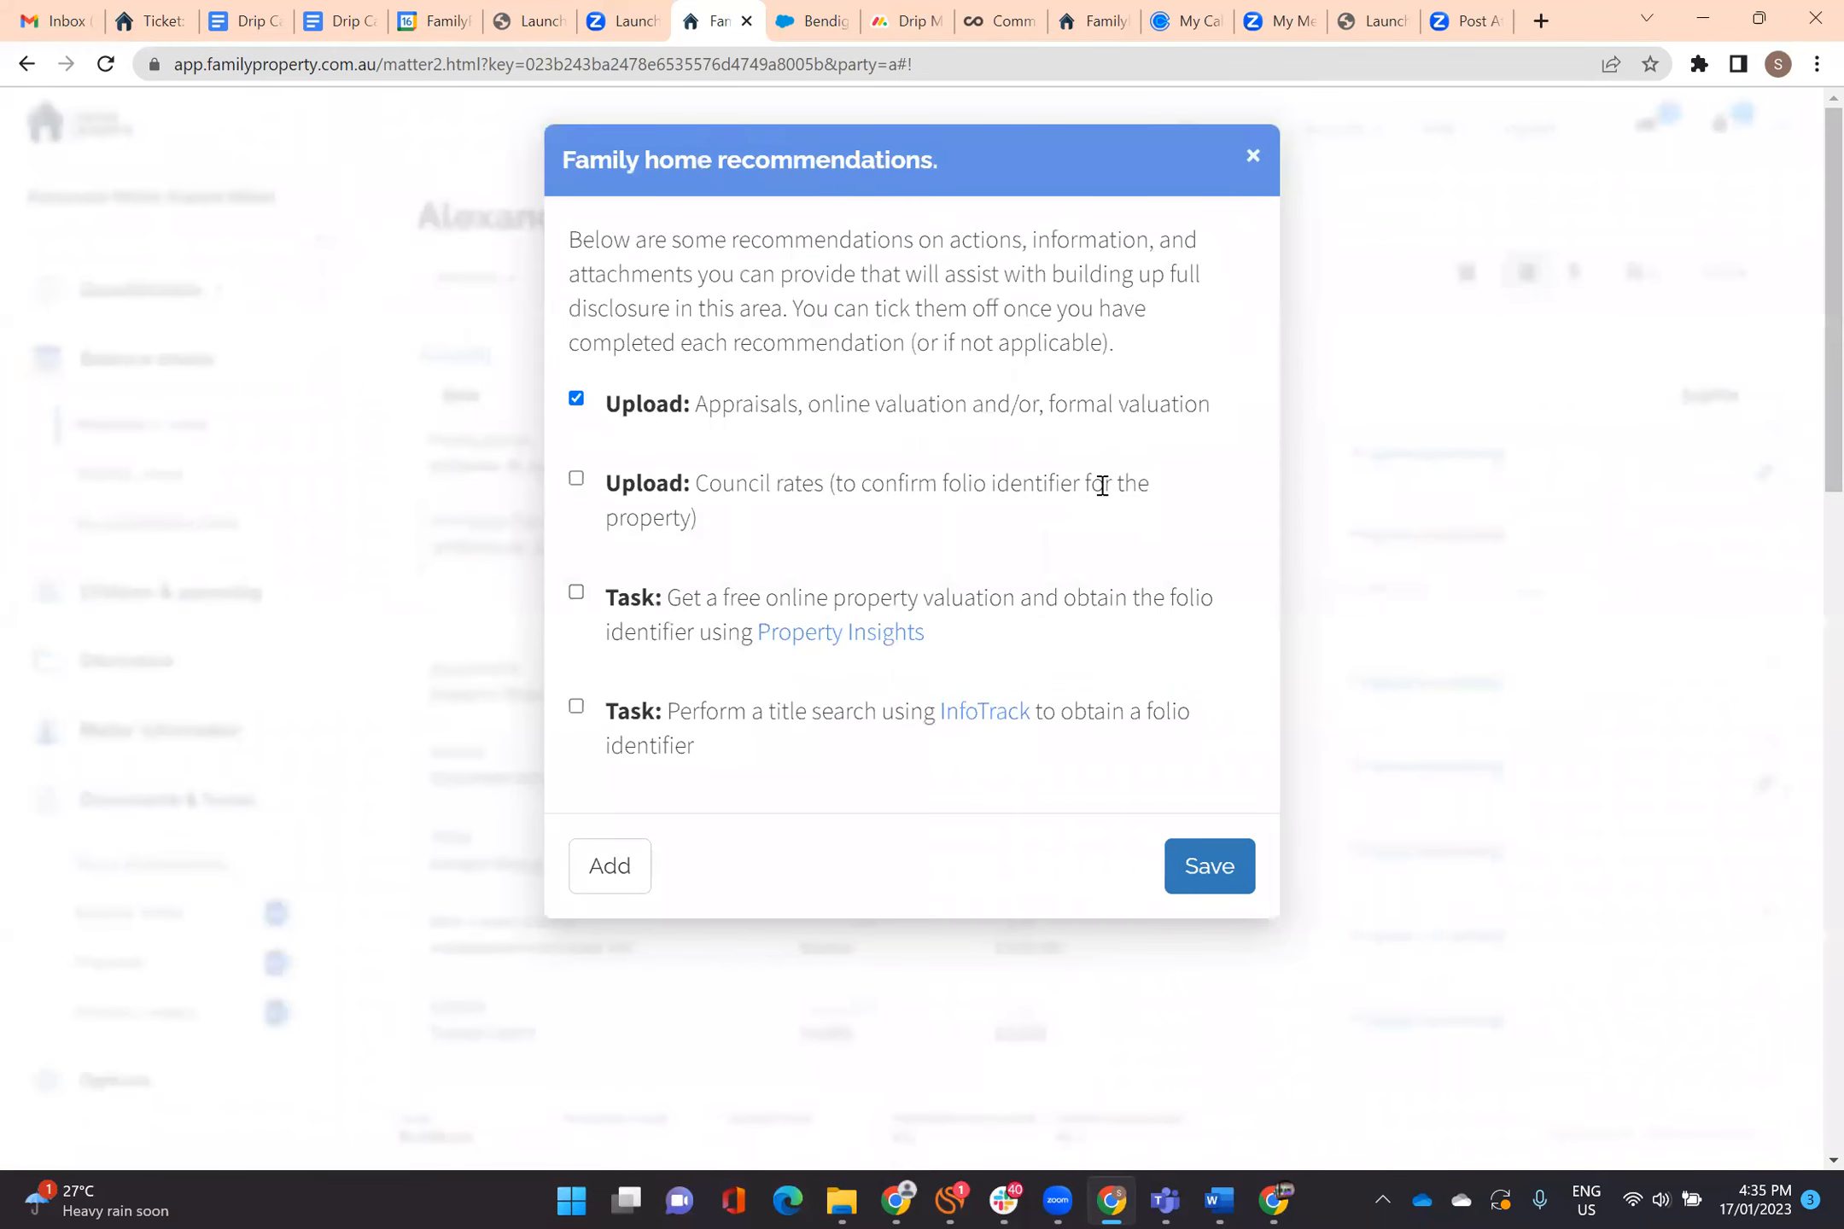
pyautogui.click(1252, 157)
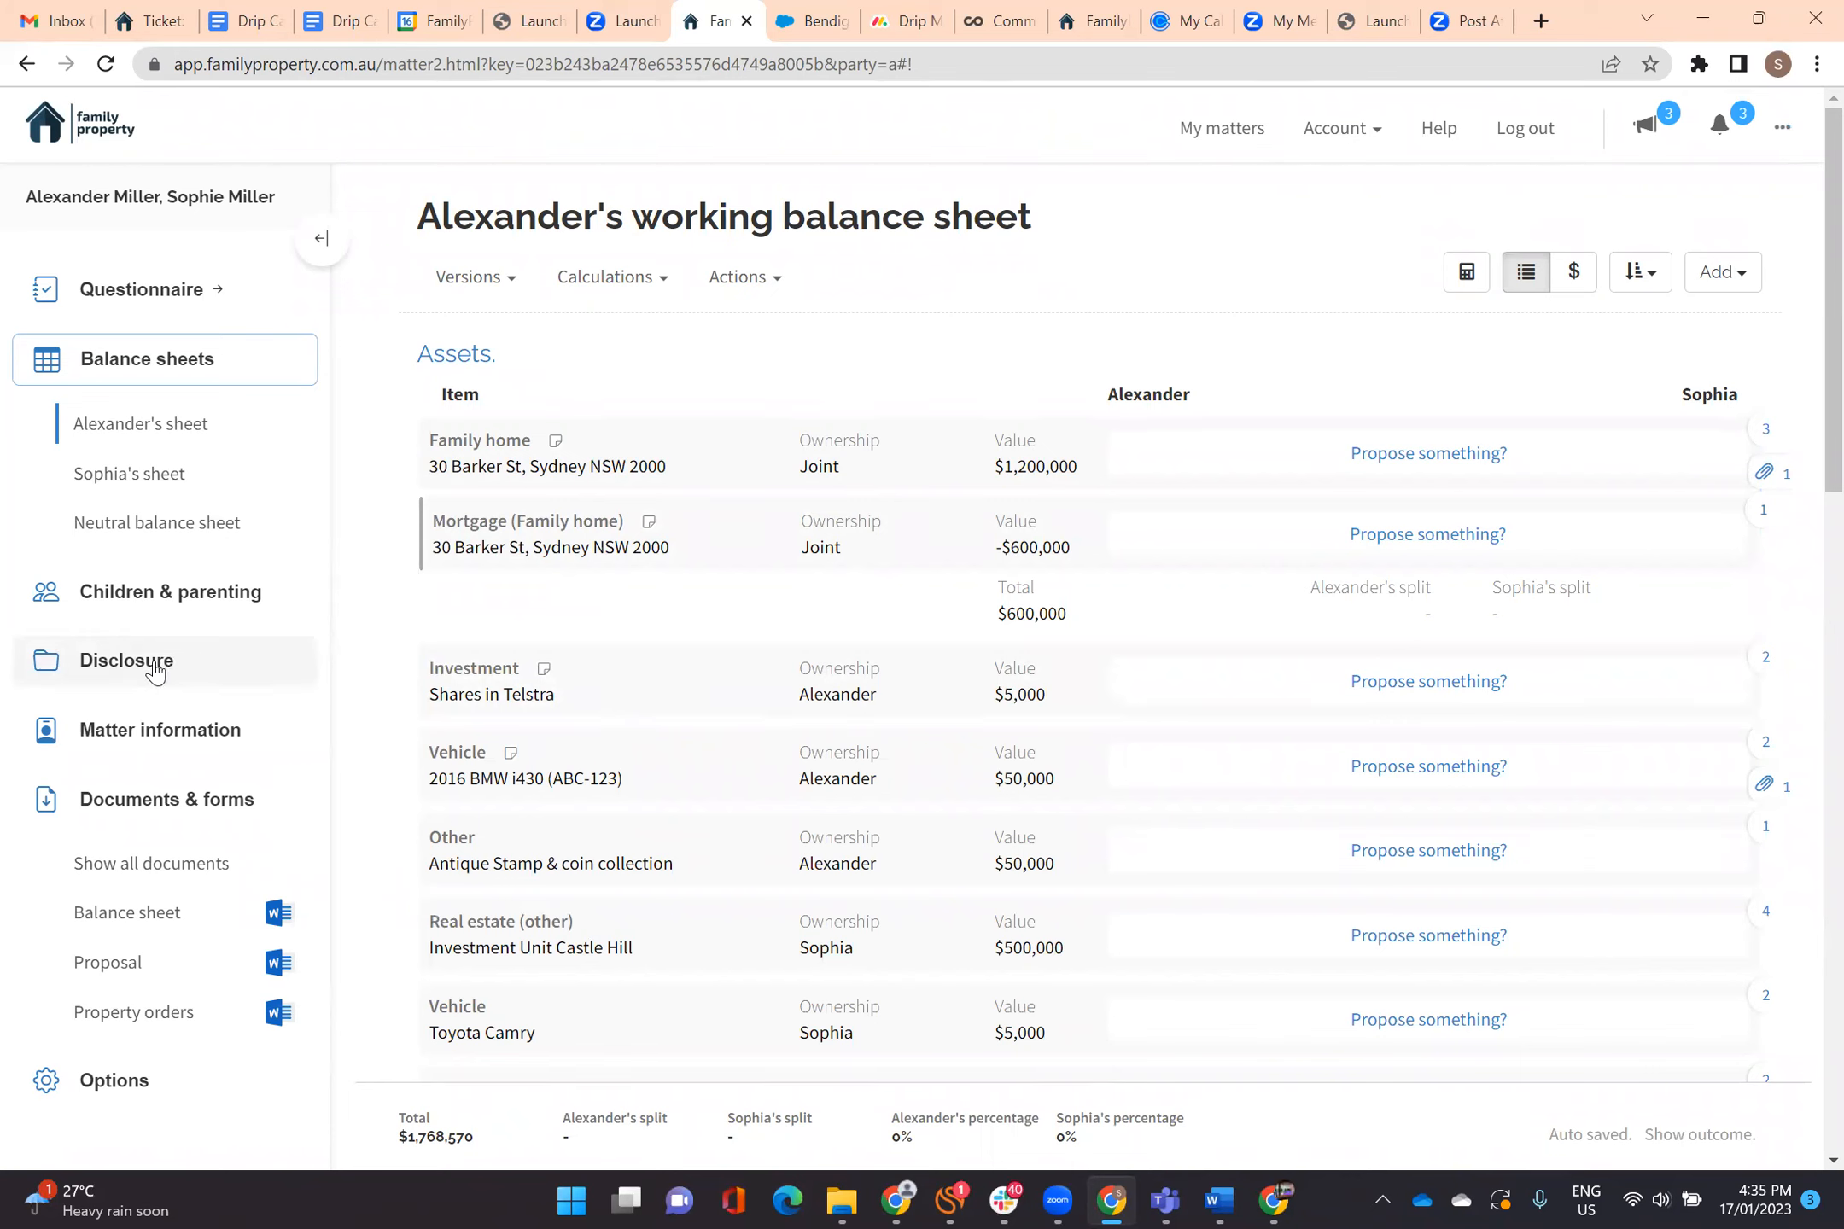
# Look at the client portal invitation form in the Disclosure section and close it without sending an invitation.
pyautogui.click(154, 672)
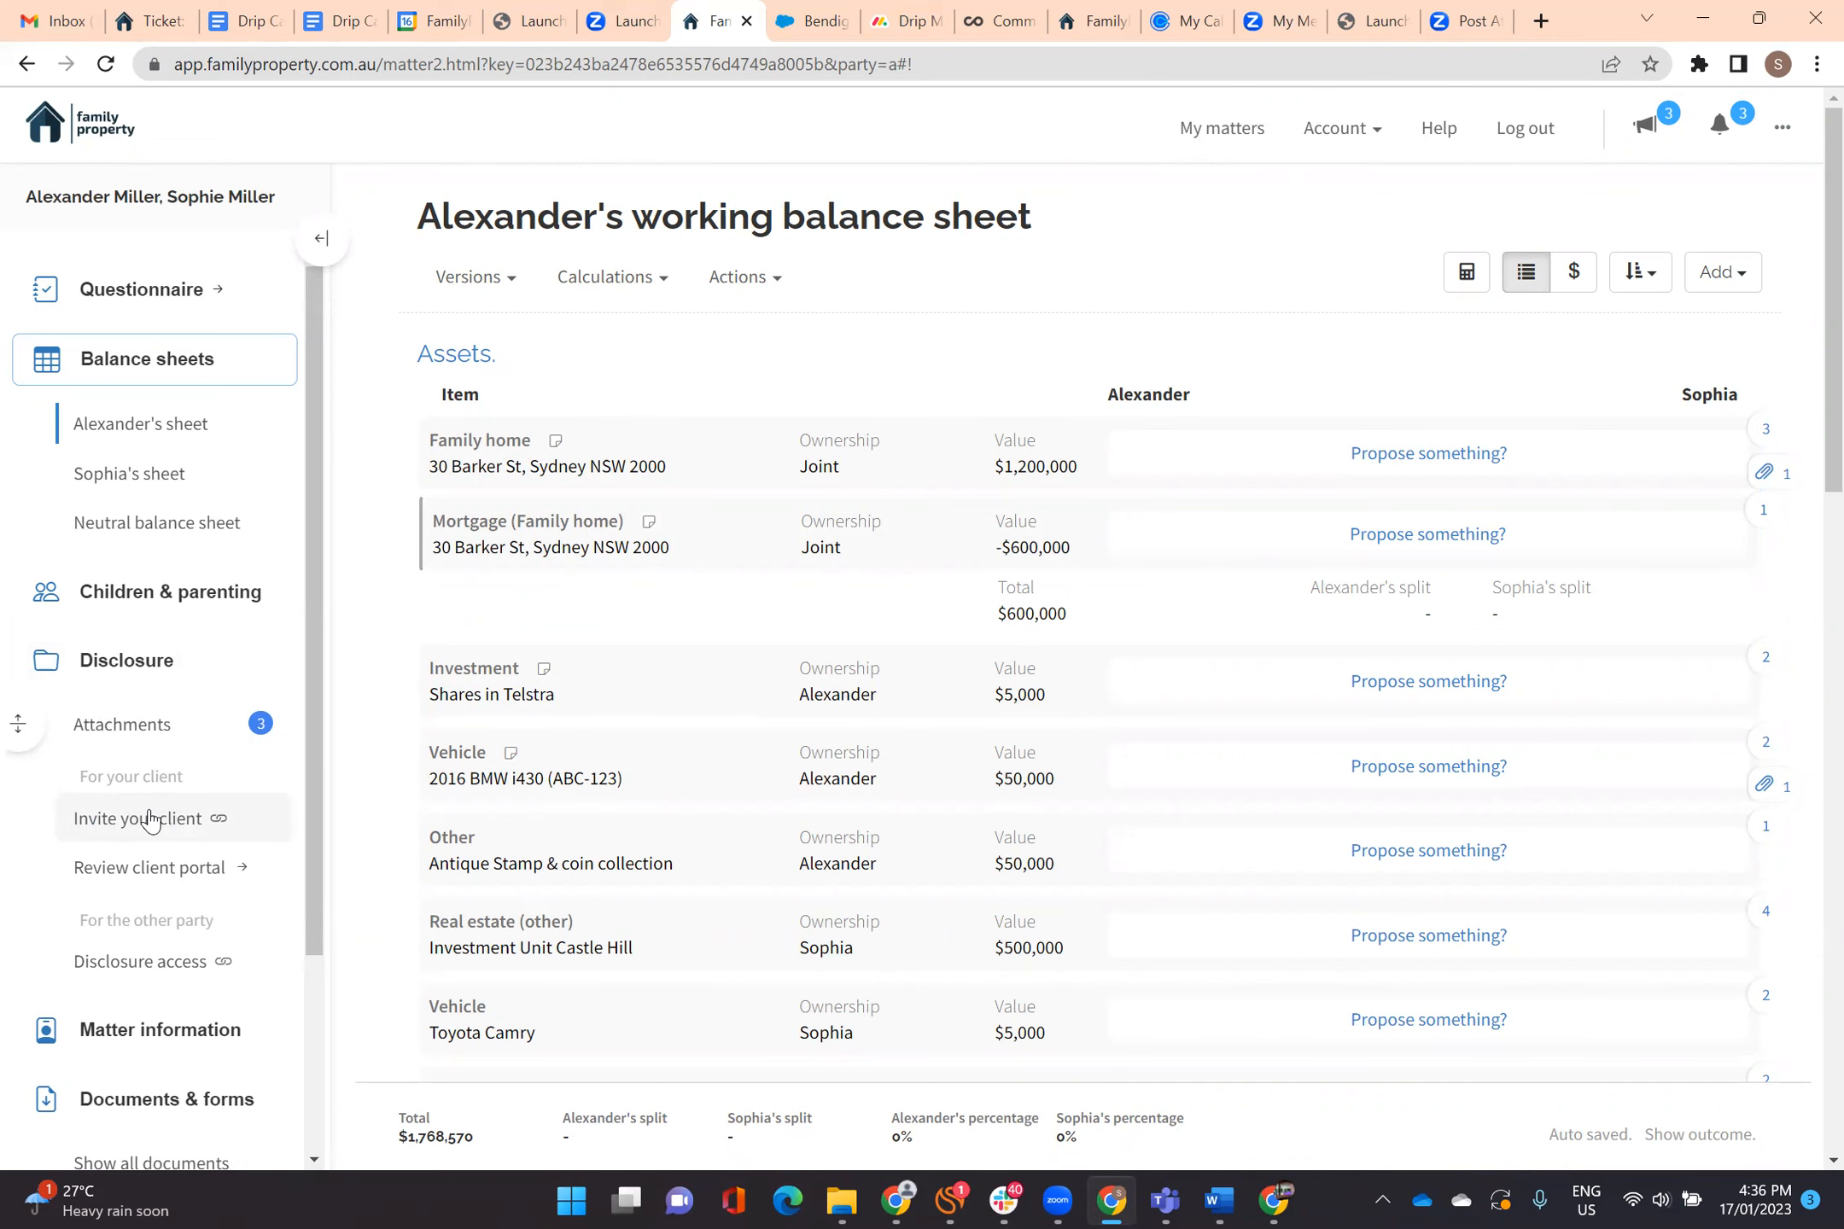
pyautogui.click(149, 819)
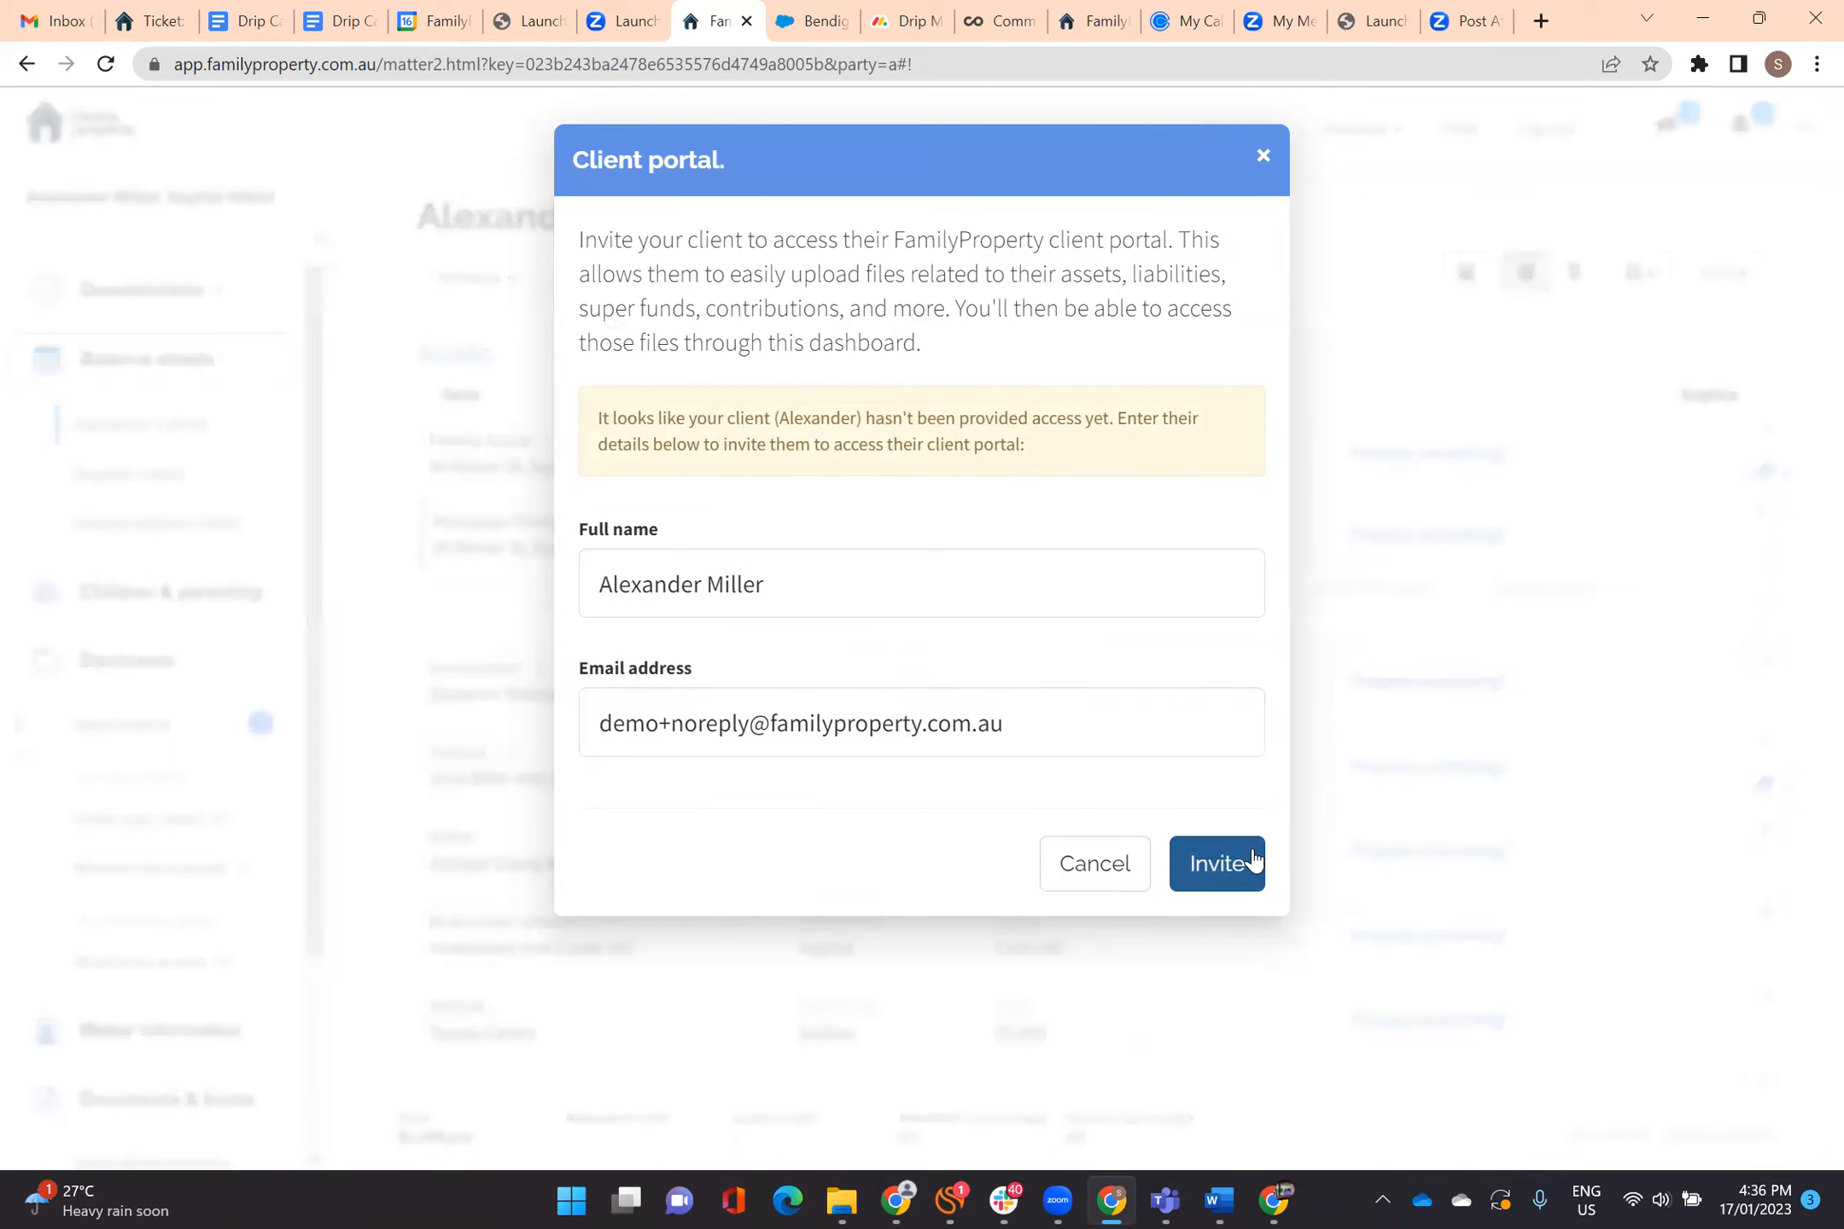
pyautogui.click(1092, 884)
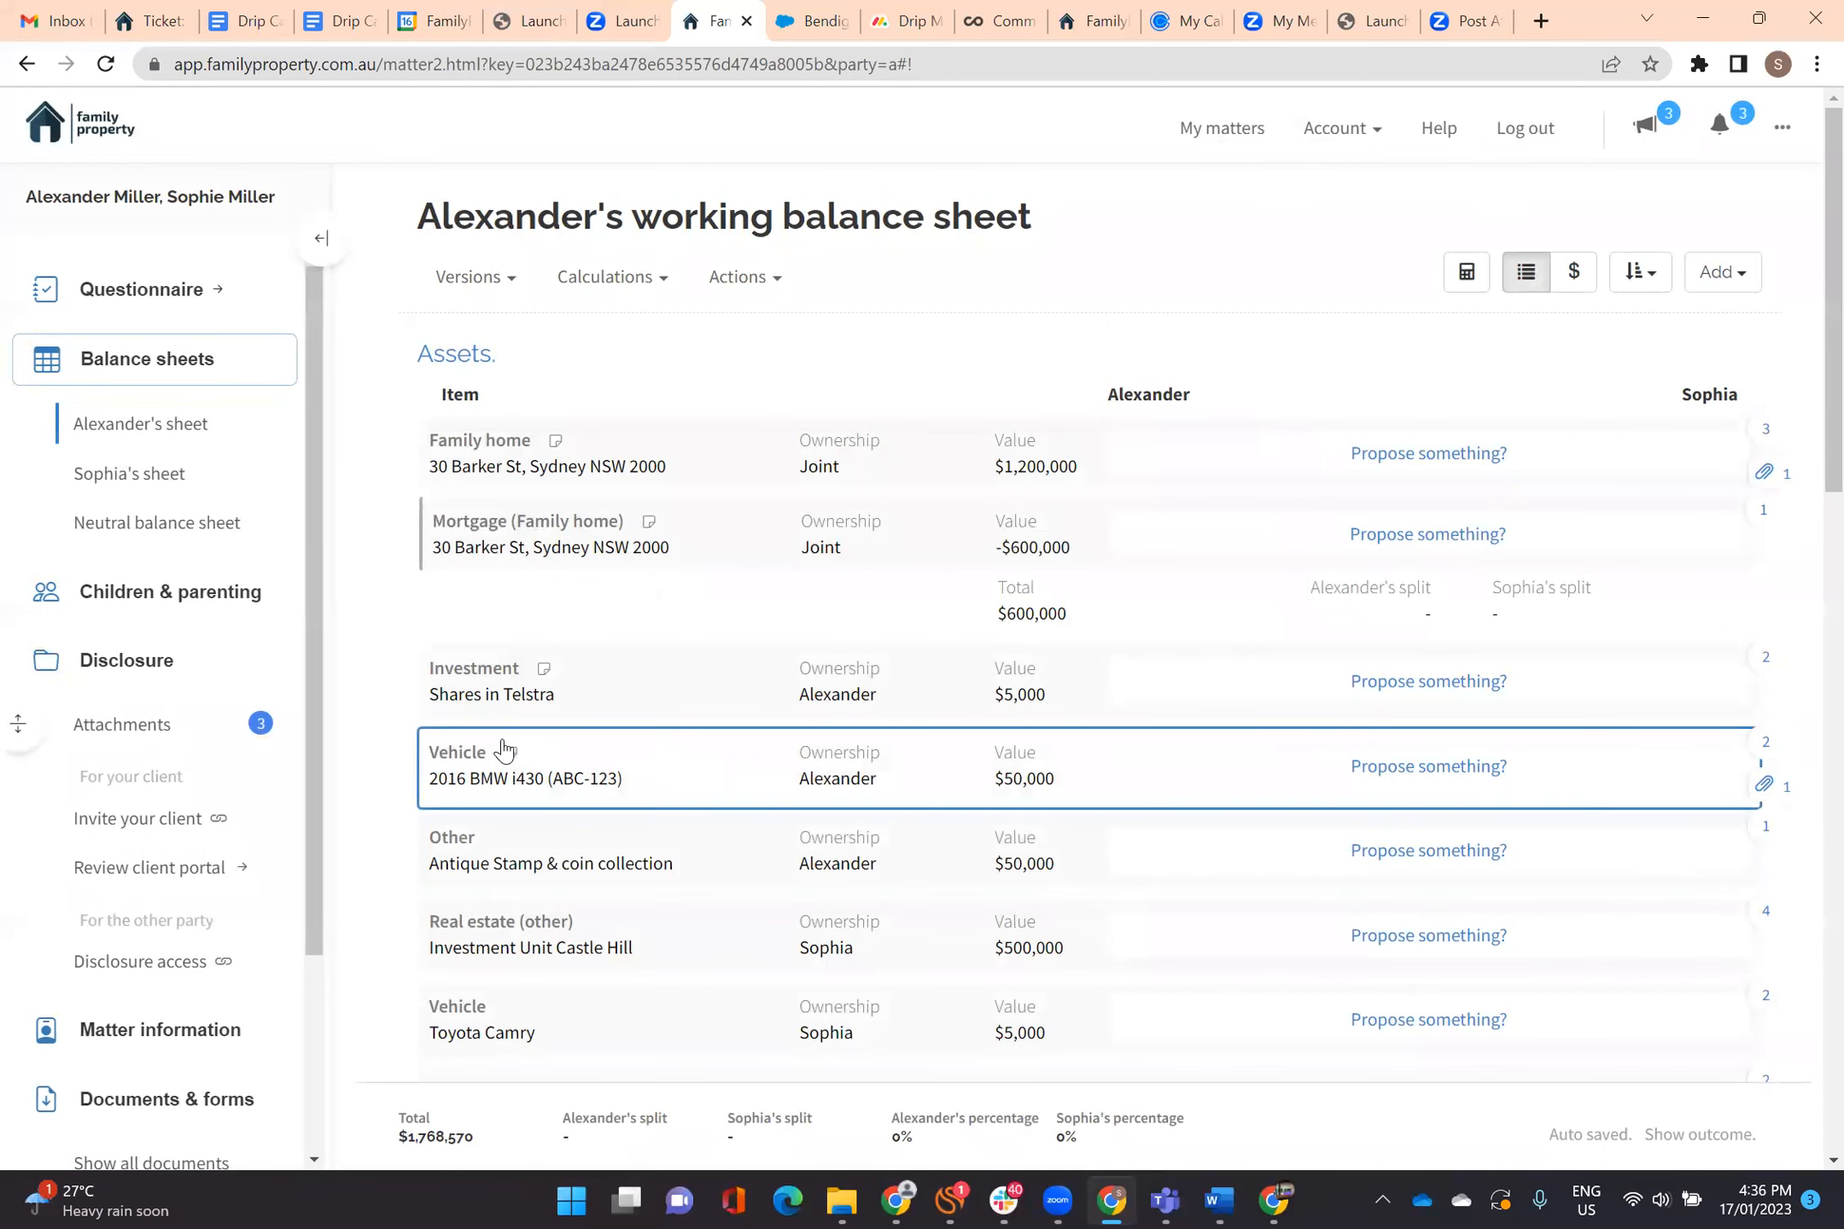
# Open the NAB document from the disclosure attachments for editing and select the NAB Saver asset as its attachment target.
pyautogui.click(192, 728)
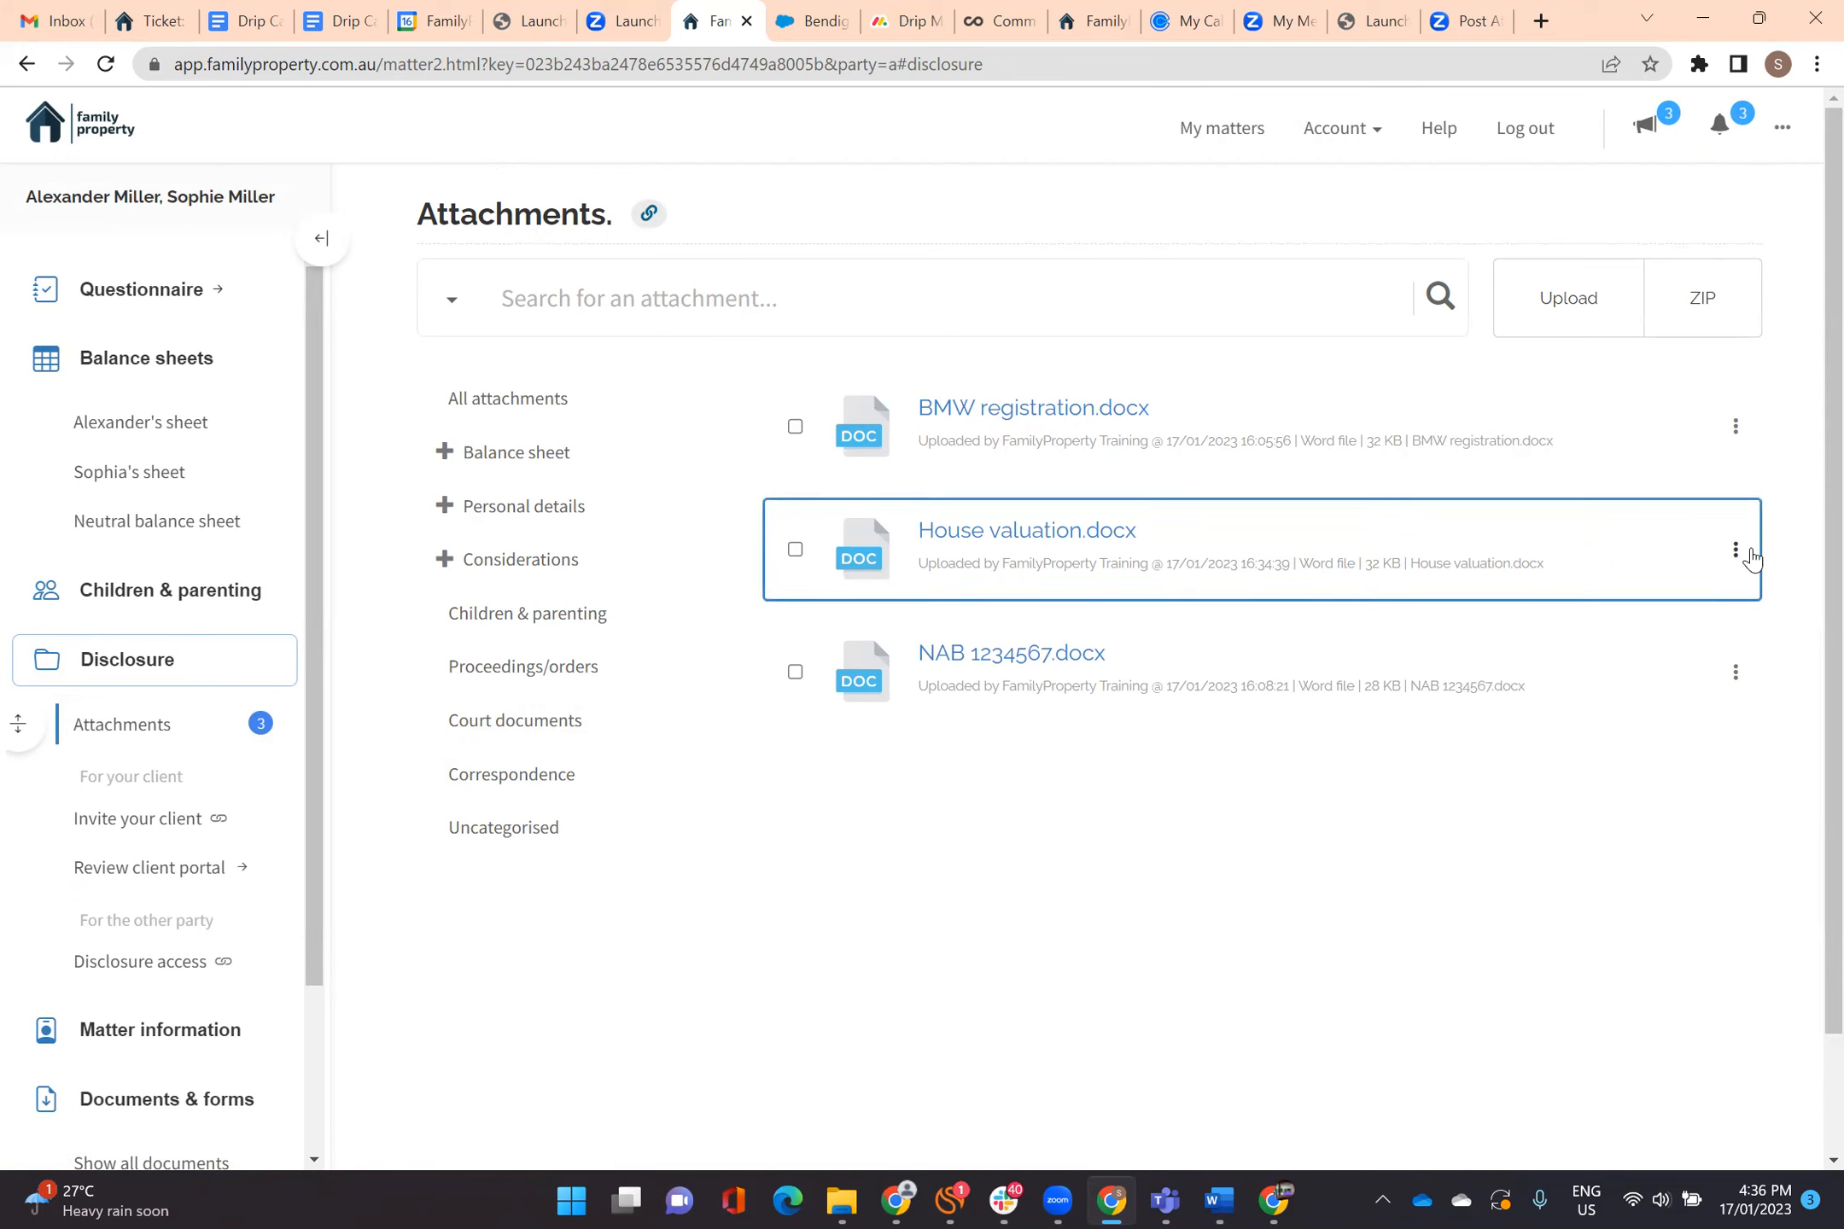
pyautogui.click(1734, 677)
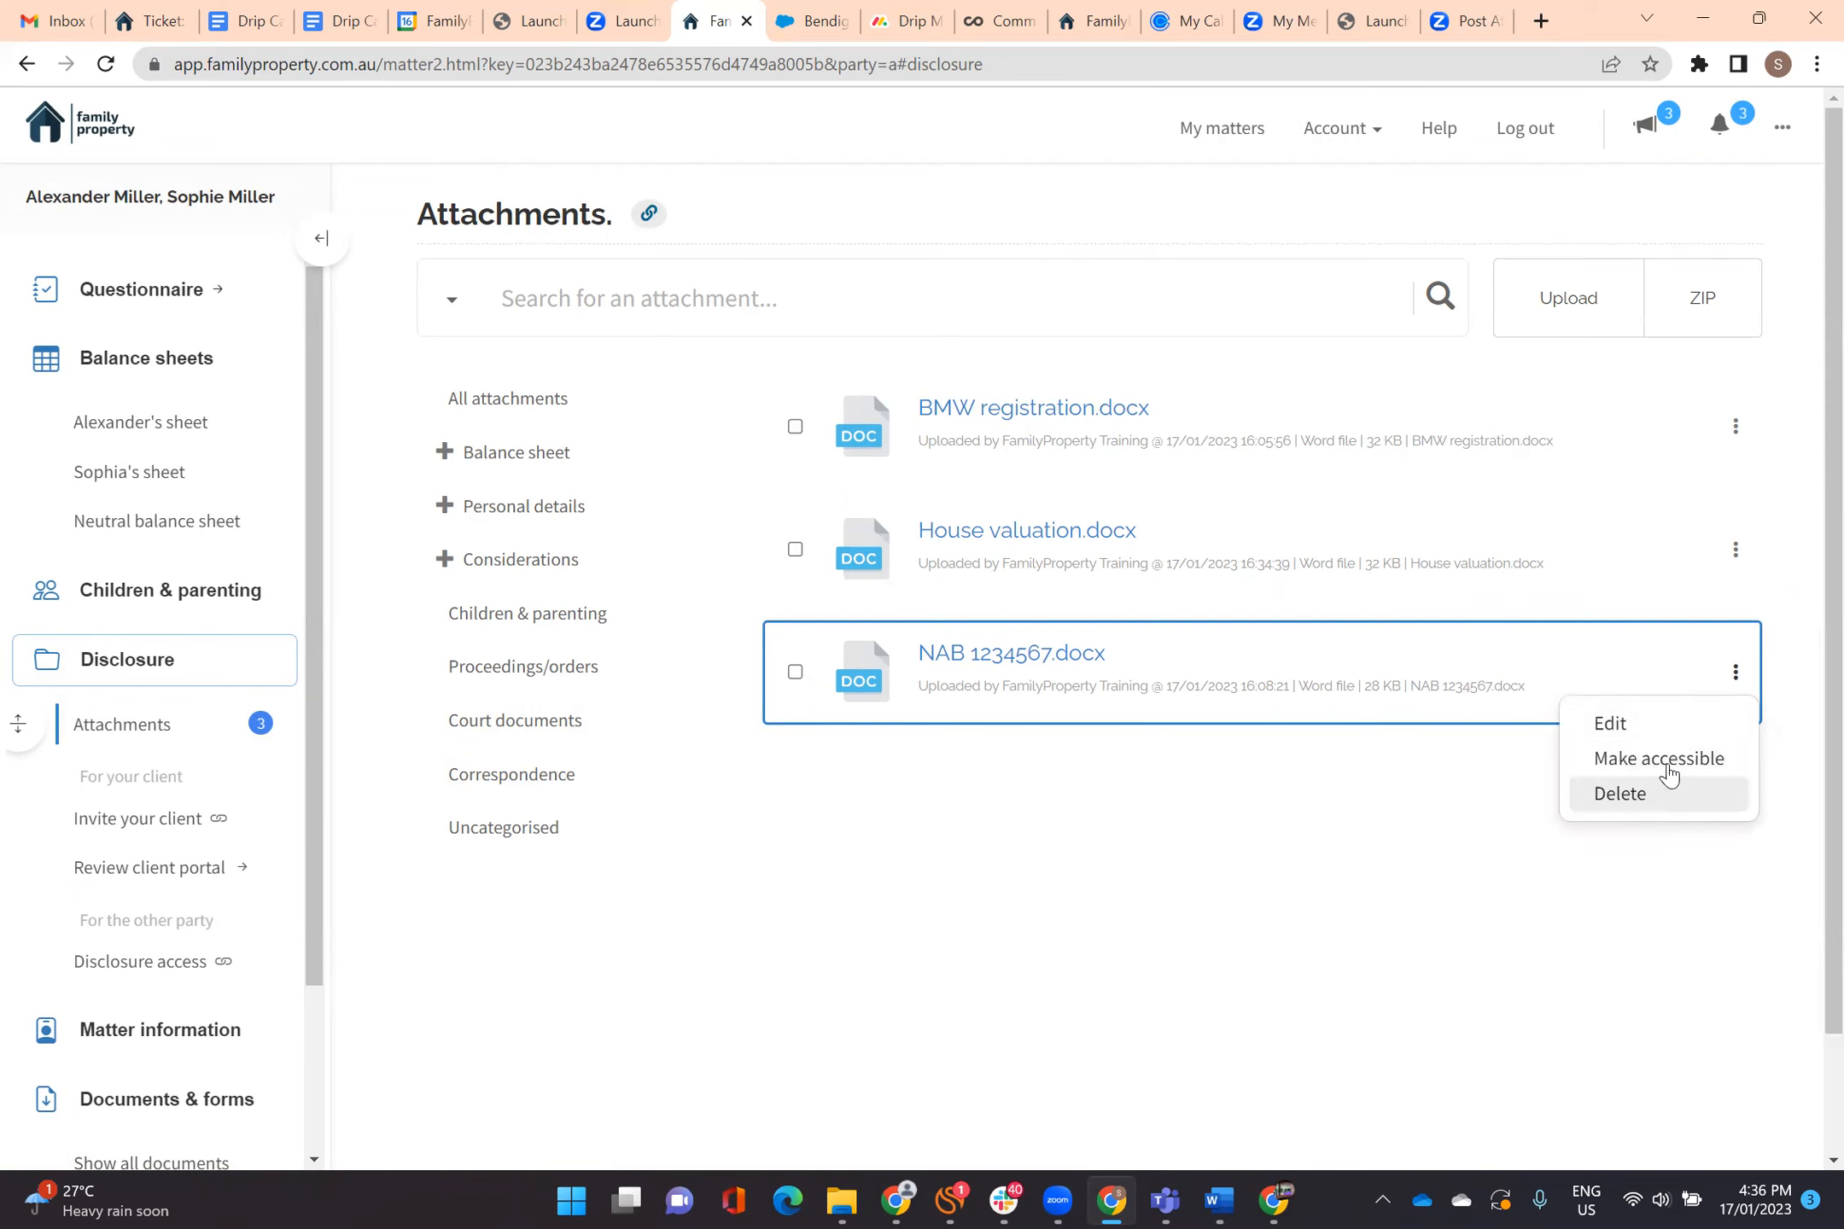
pyautogui.click(1672, 721)
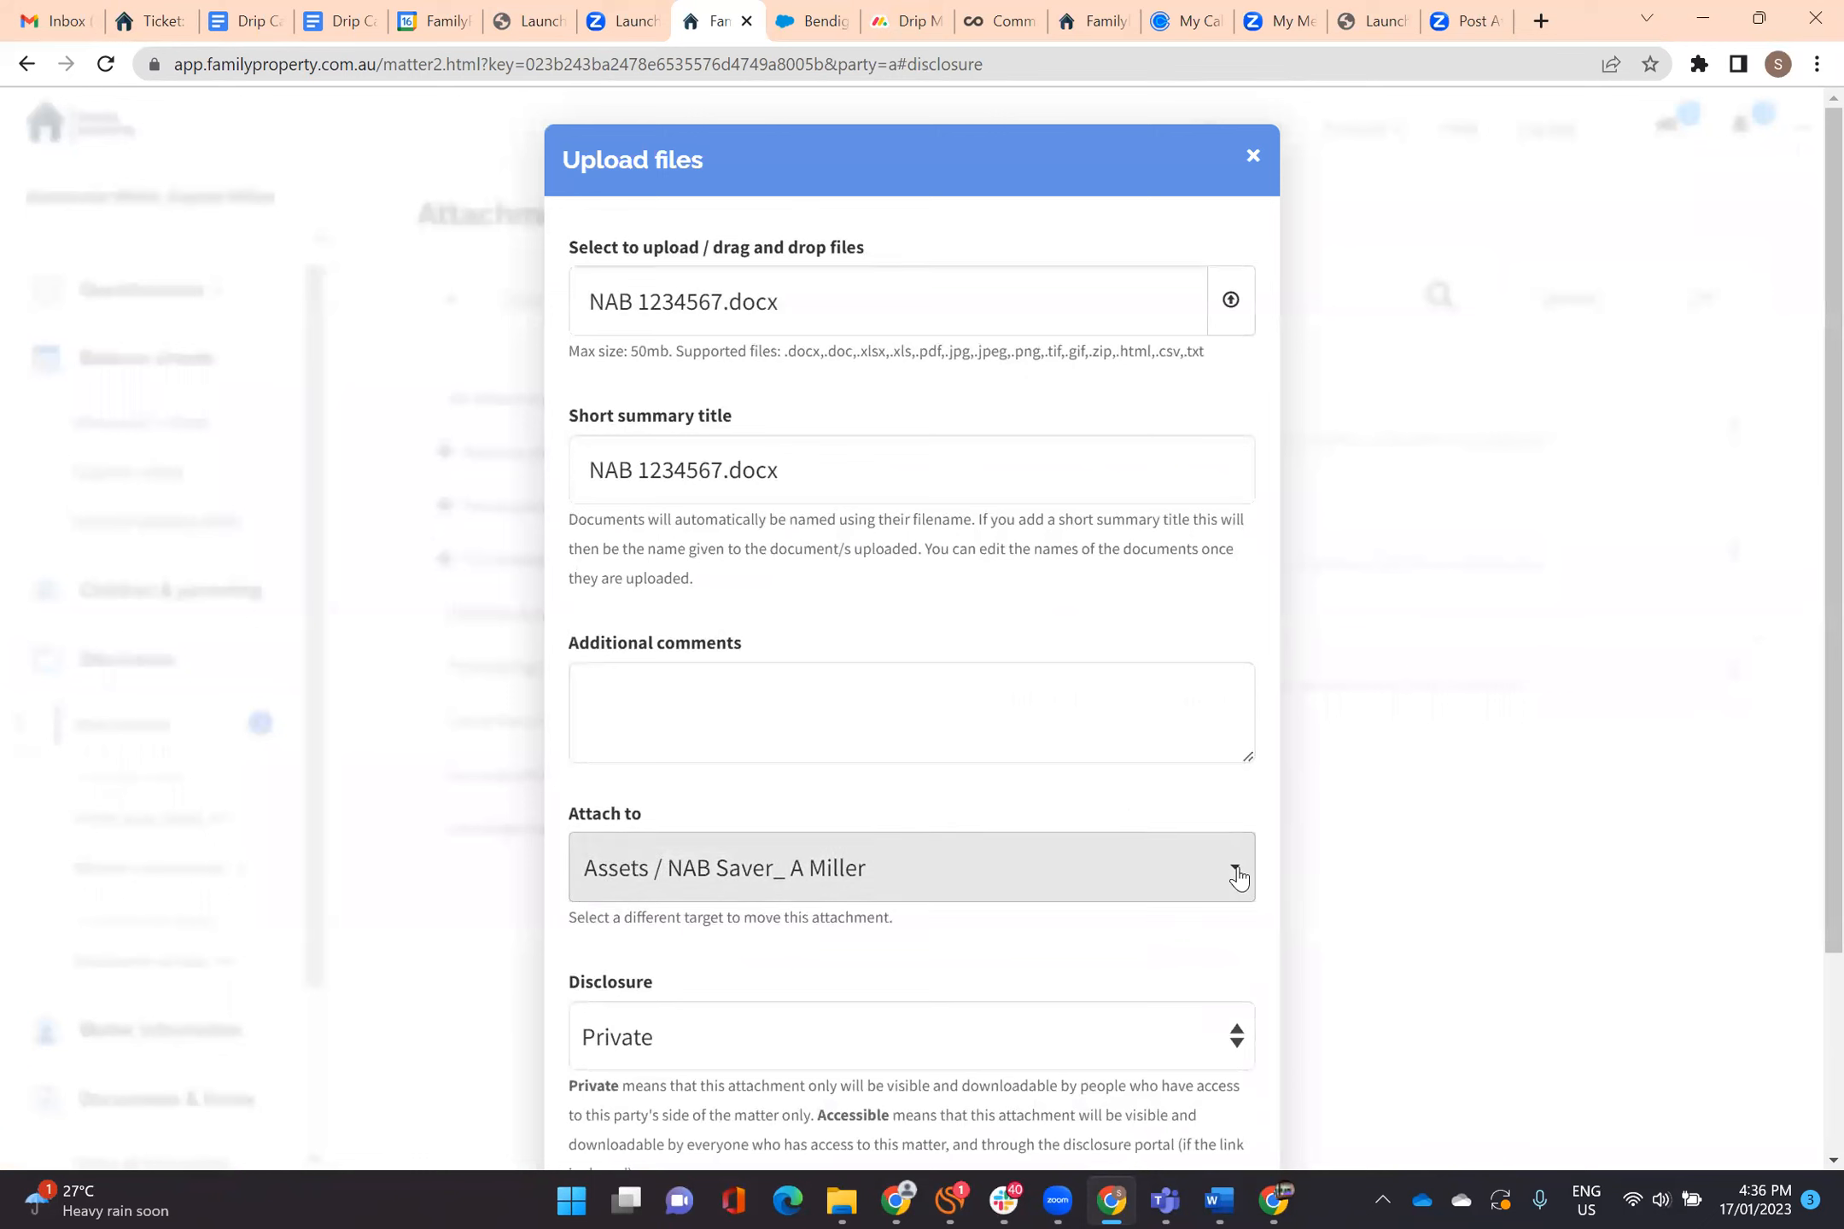
pyautogui.click(1238, 876)
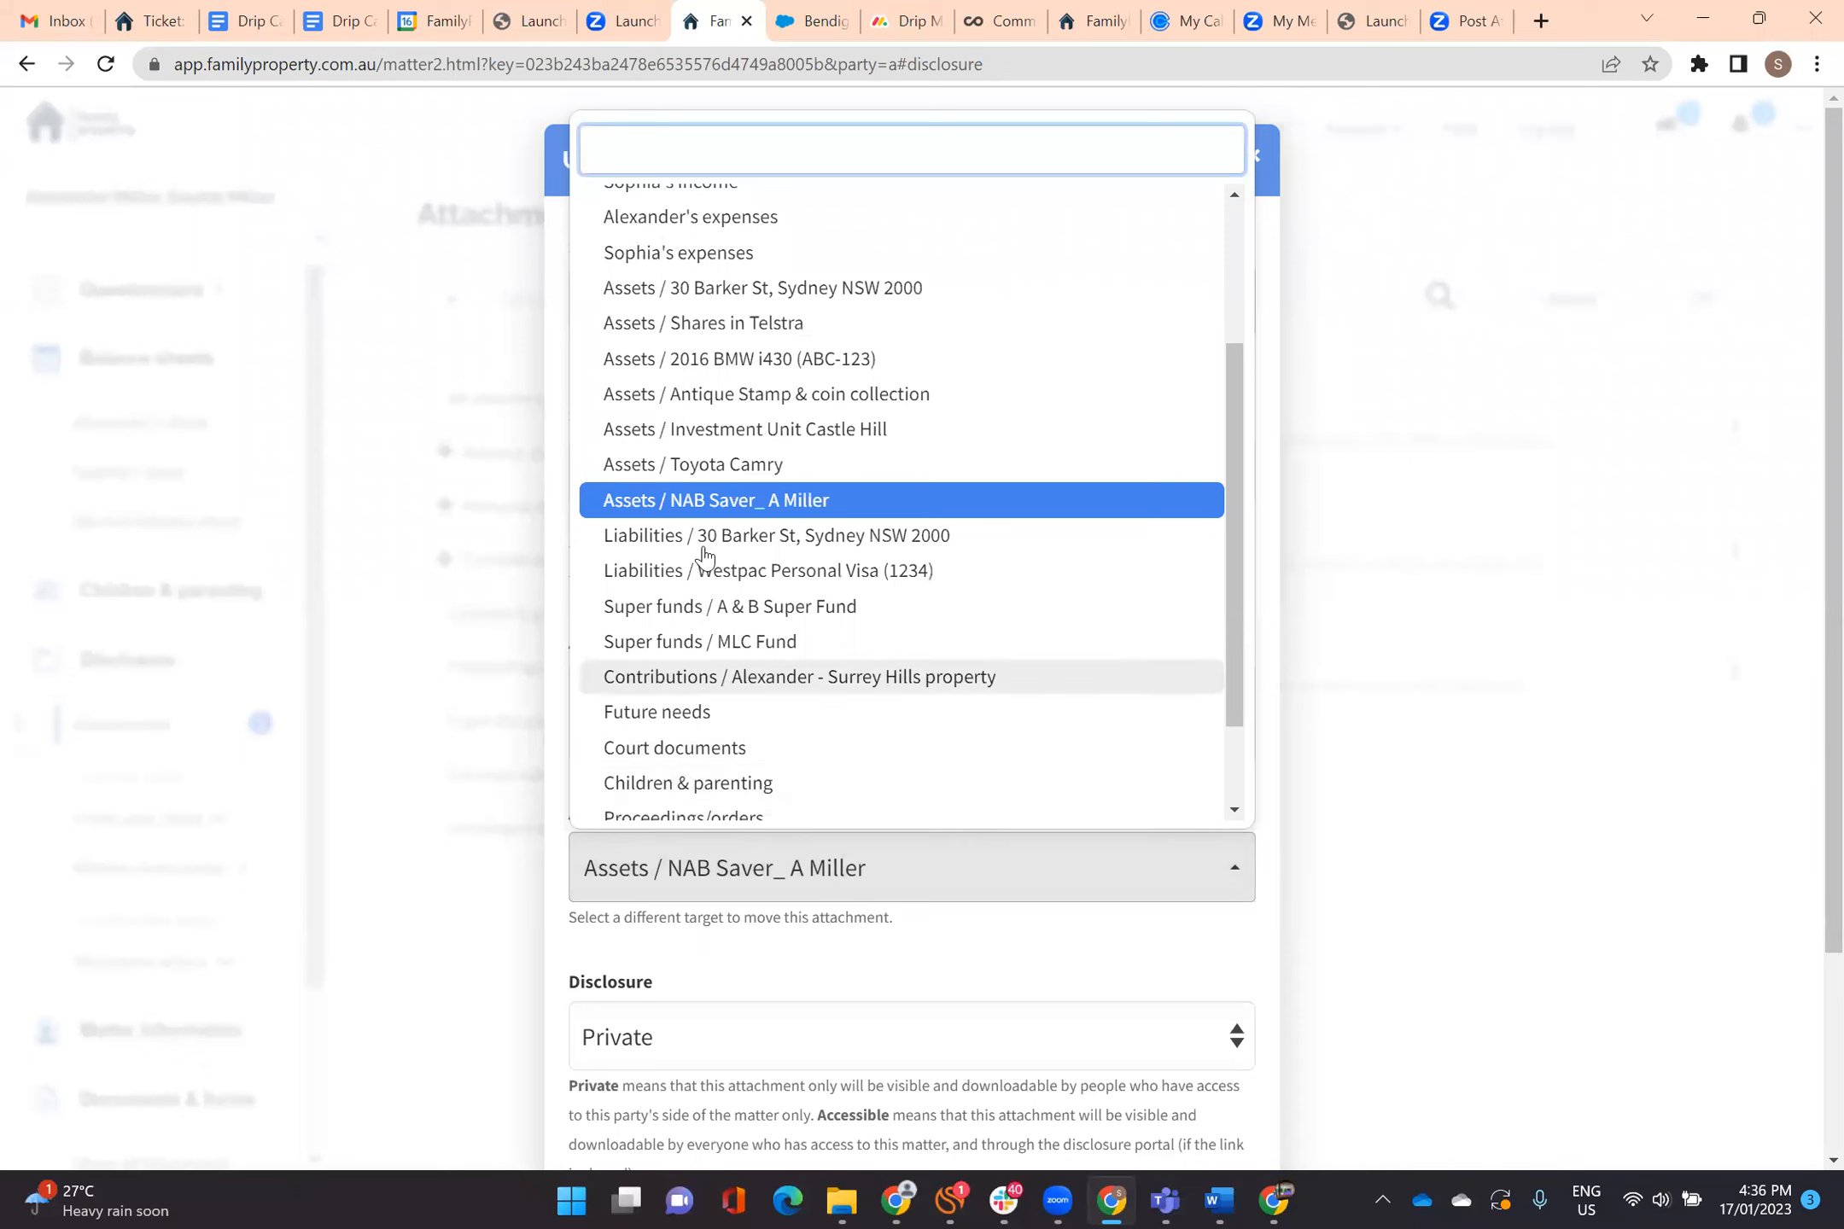
pyautogui.click(755, 502)
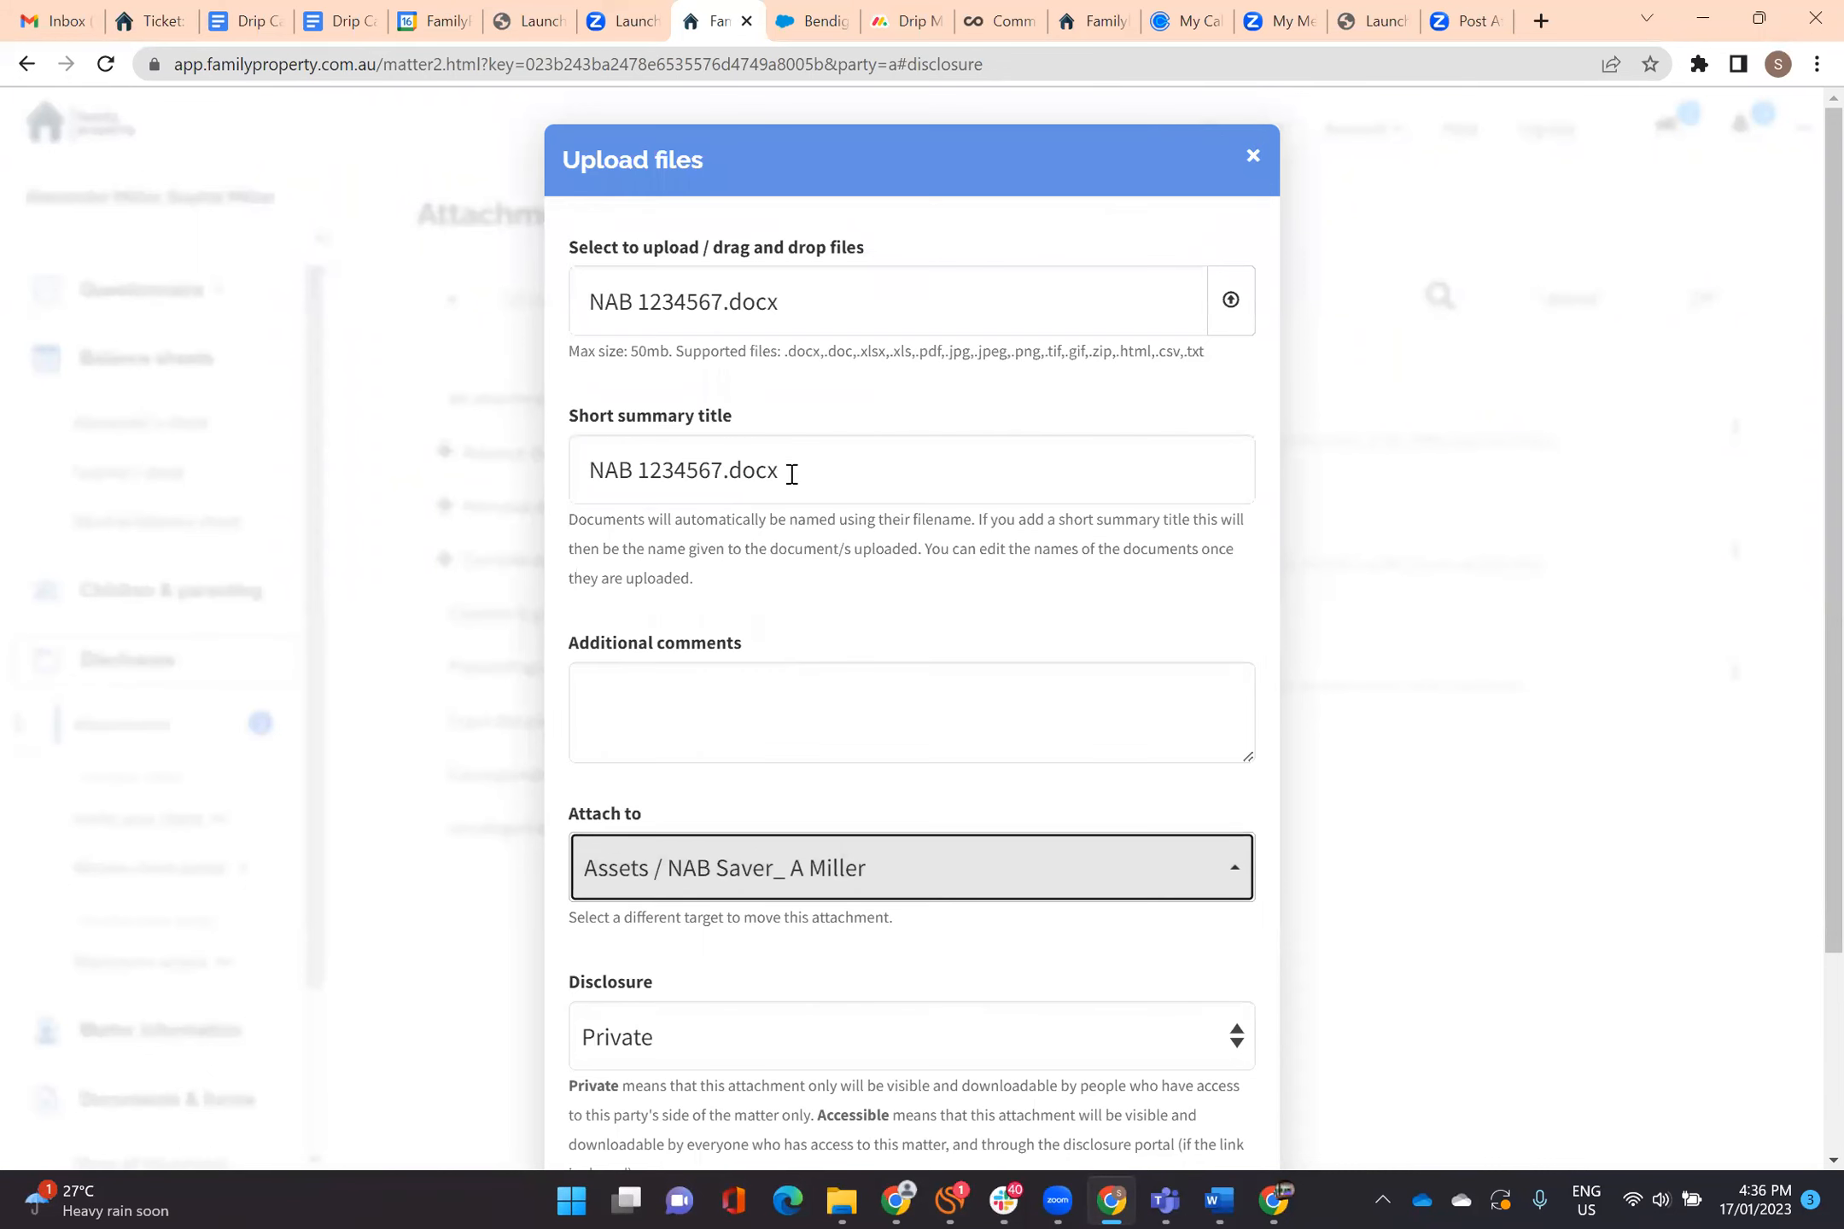
# Replace the NAB attachment's short summary title with the bank name, the client's surname and Dec 2022, and save it.
pyautogui.moveTo(791, 475); pyautogui.dragTo(550, 461)
pyautogui.press('BackSpace')
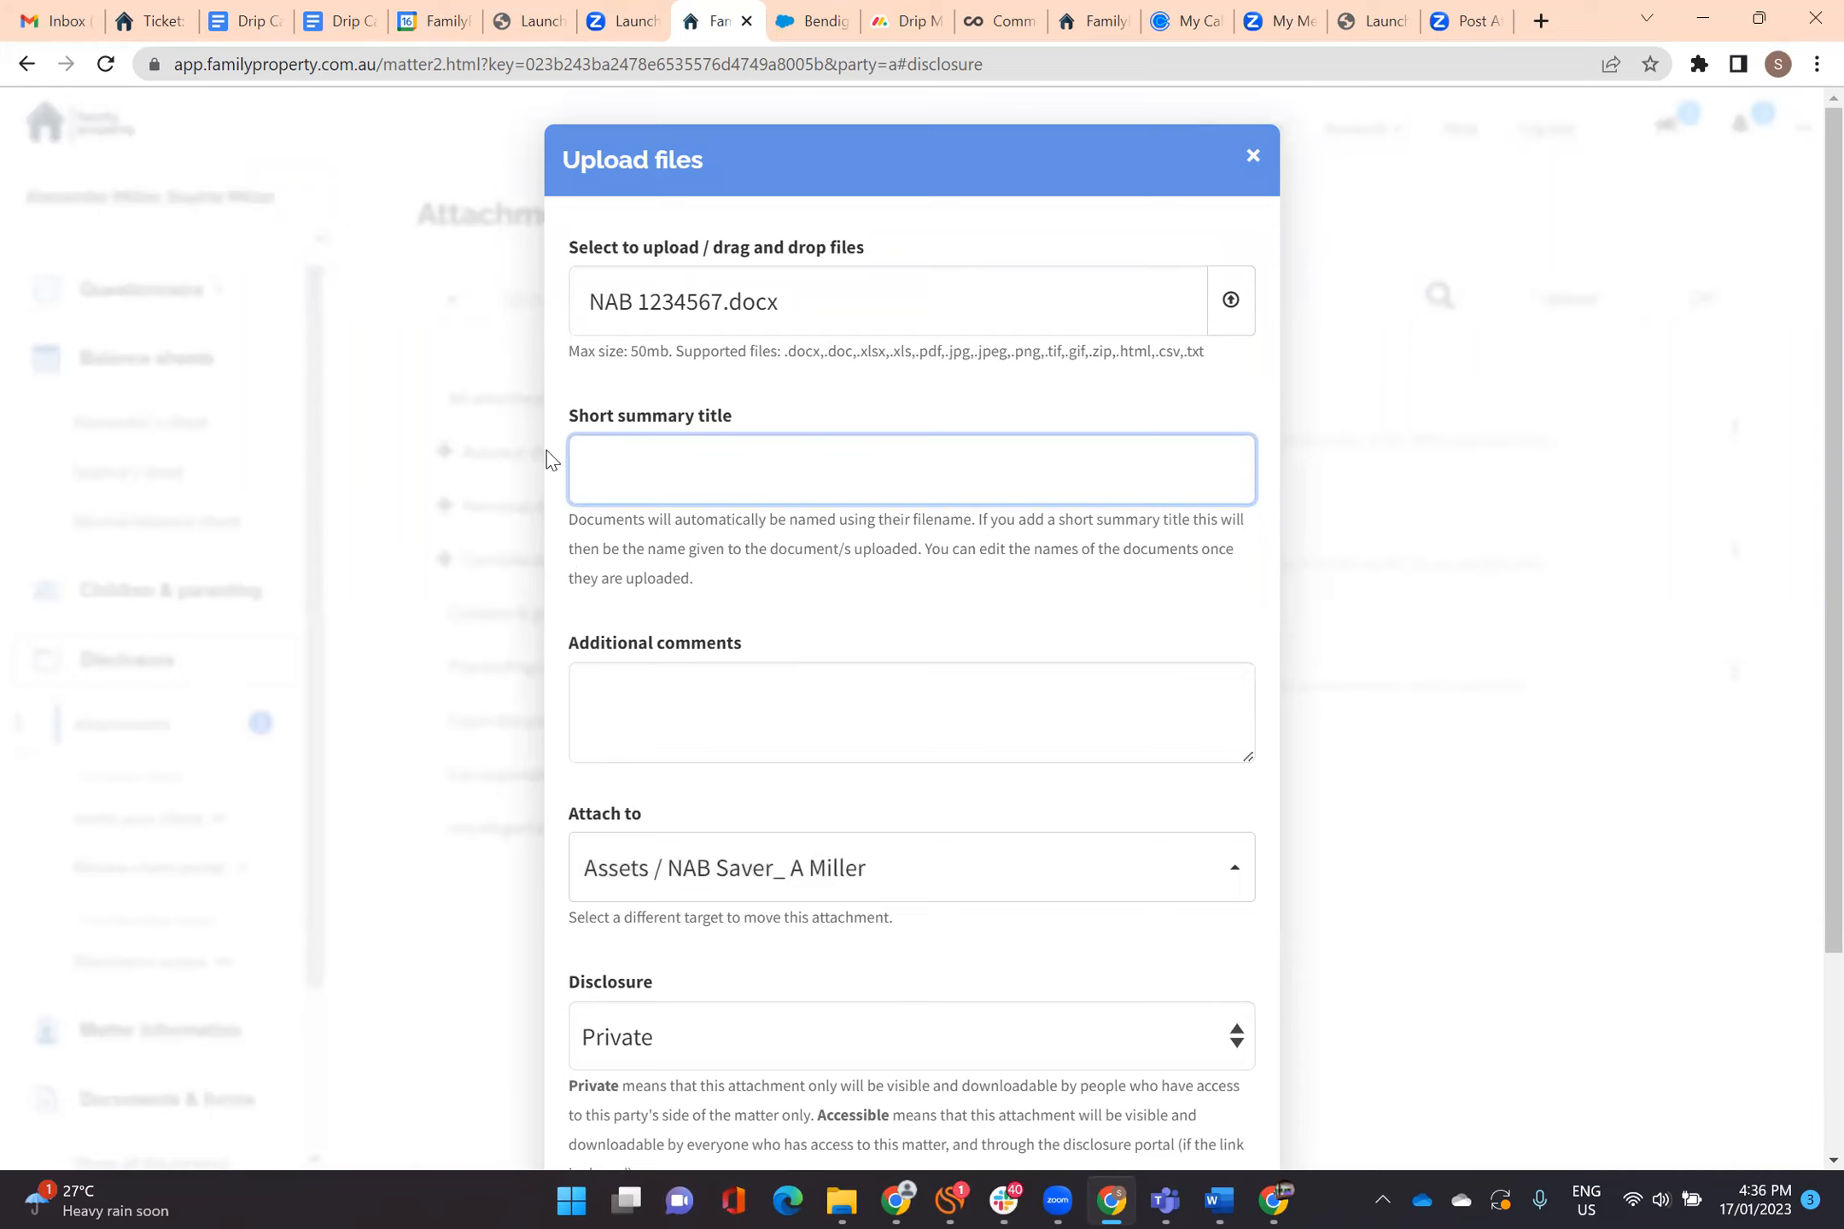
pyautogui.write('NAB-Miller Dec 2022')
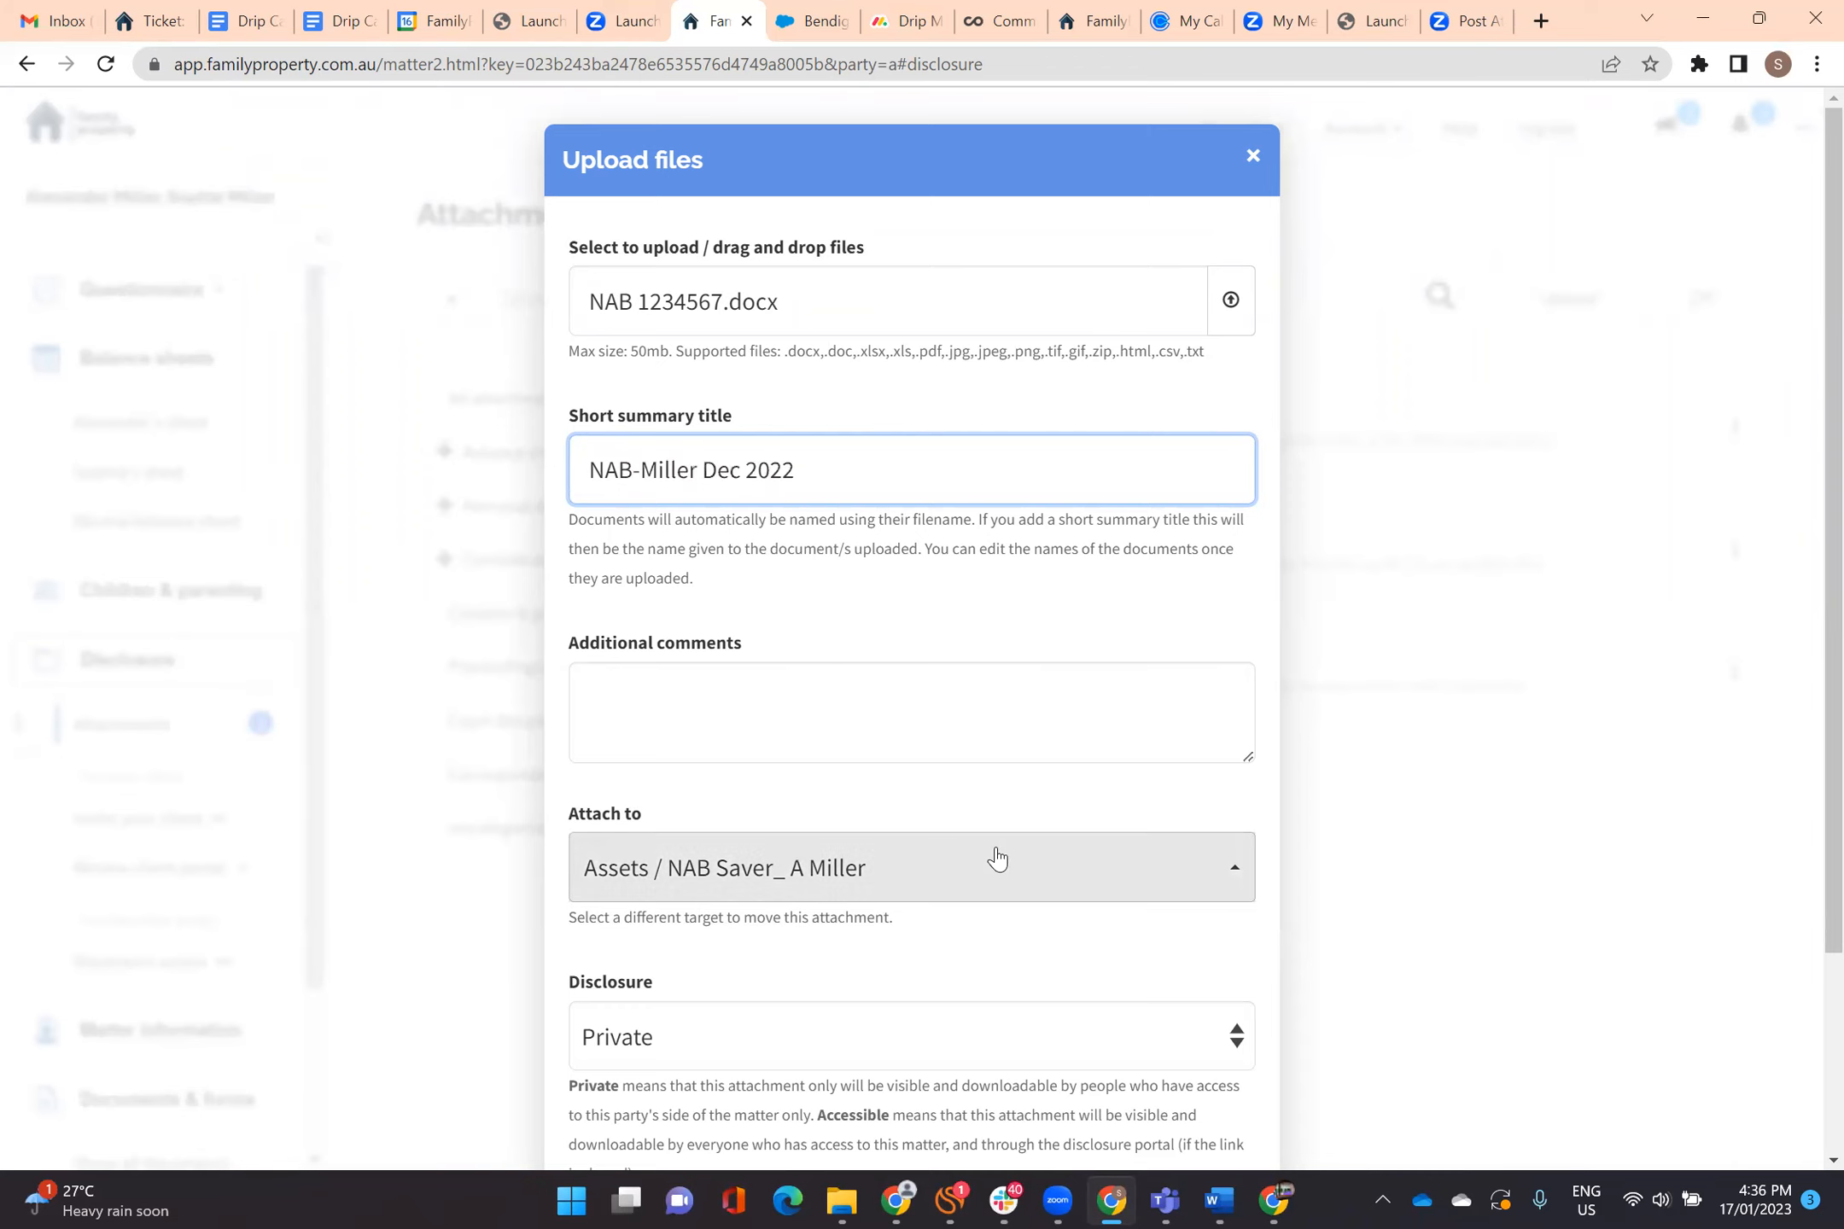
pyautogui.scroll(-3, 997, 860)
pyautogui.click(644, 1080)
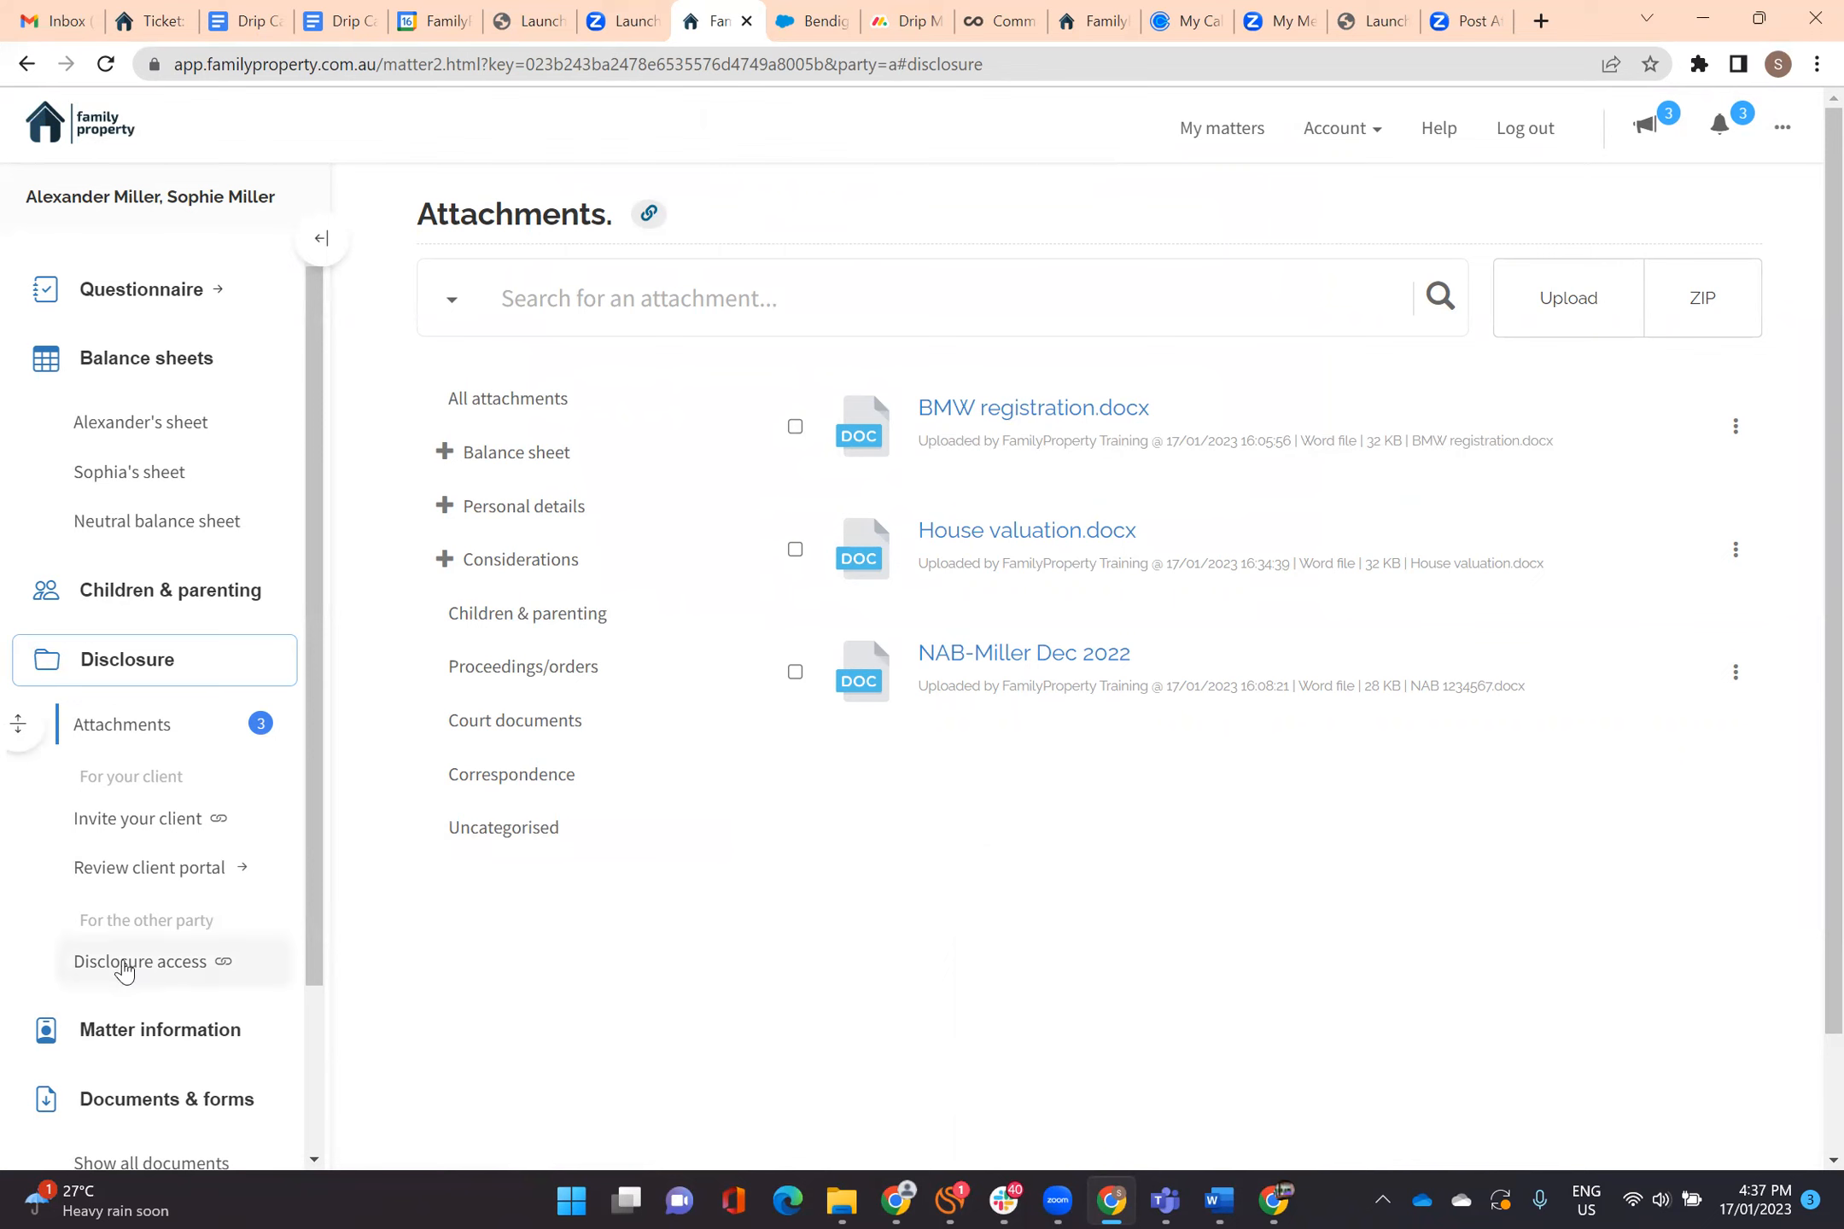
# Download the matter's Attachments spreadsheet and open it in Excel with editing enabled.
pyautogui.scroll(-2, 123, 969)
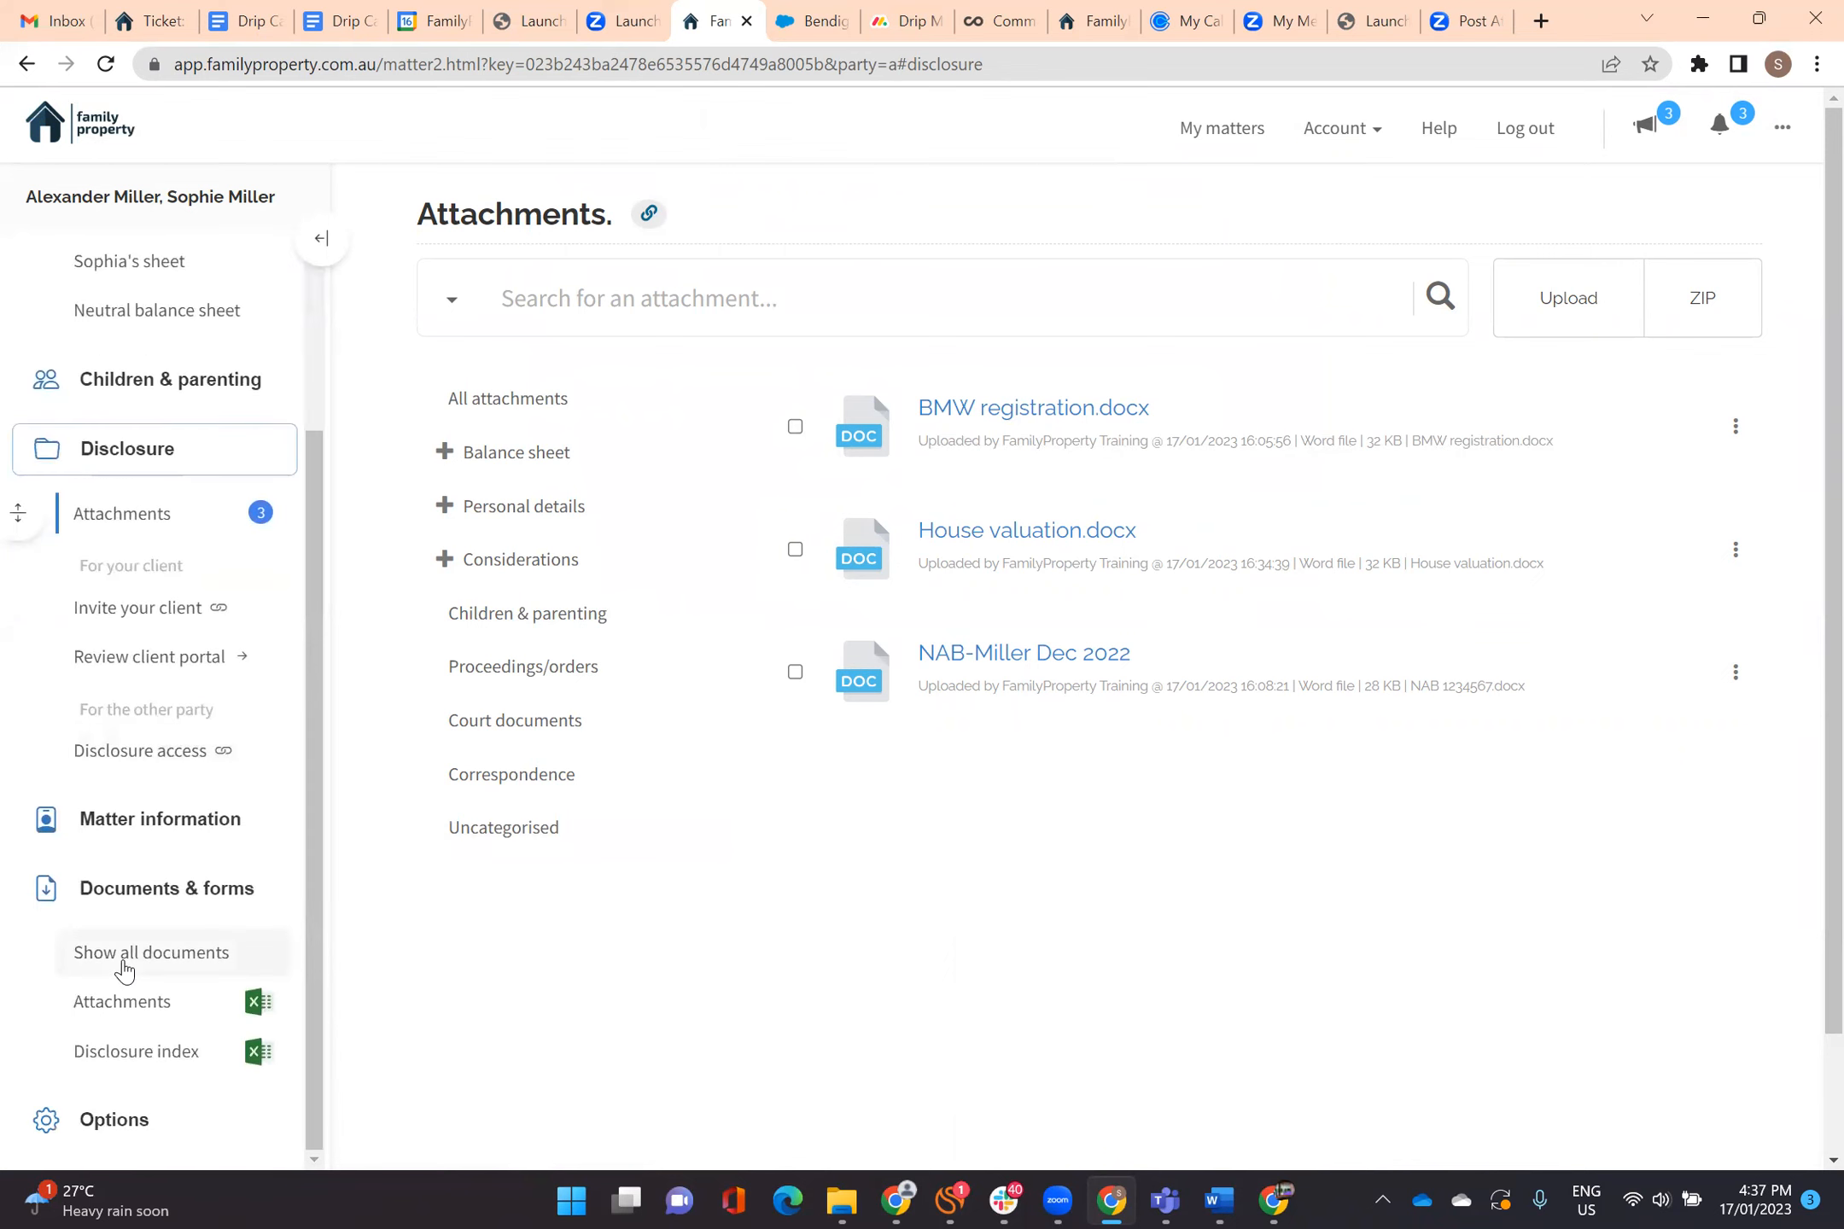
pyautogui.click(165, 1011)
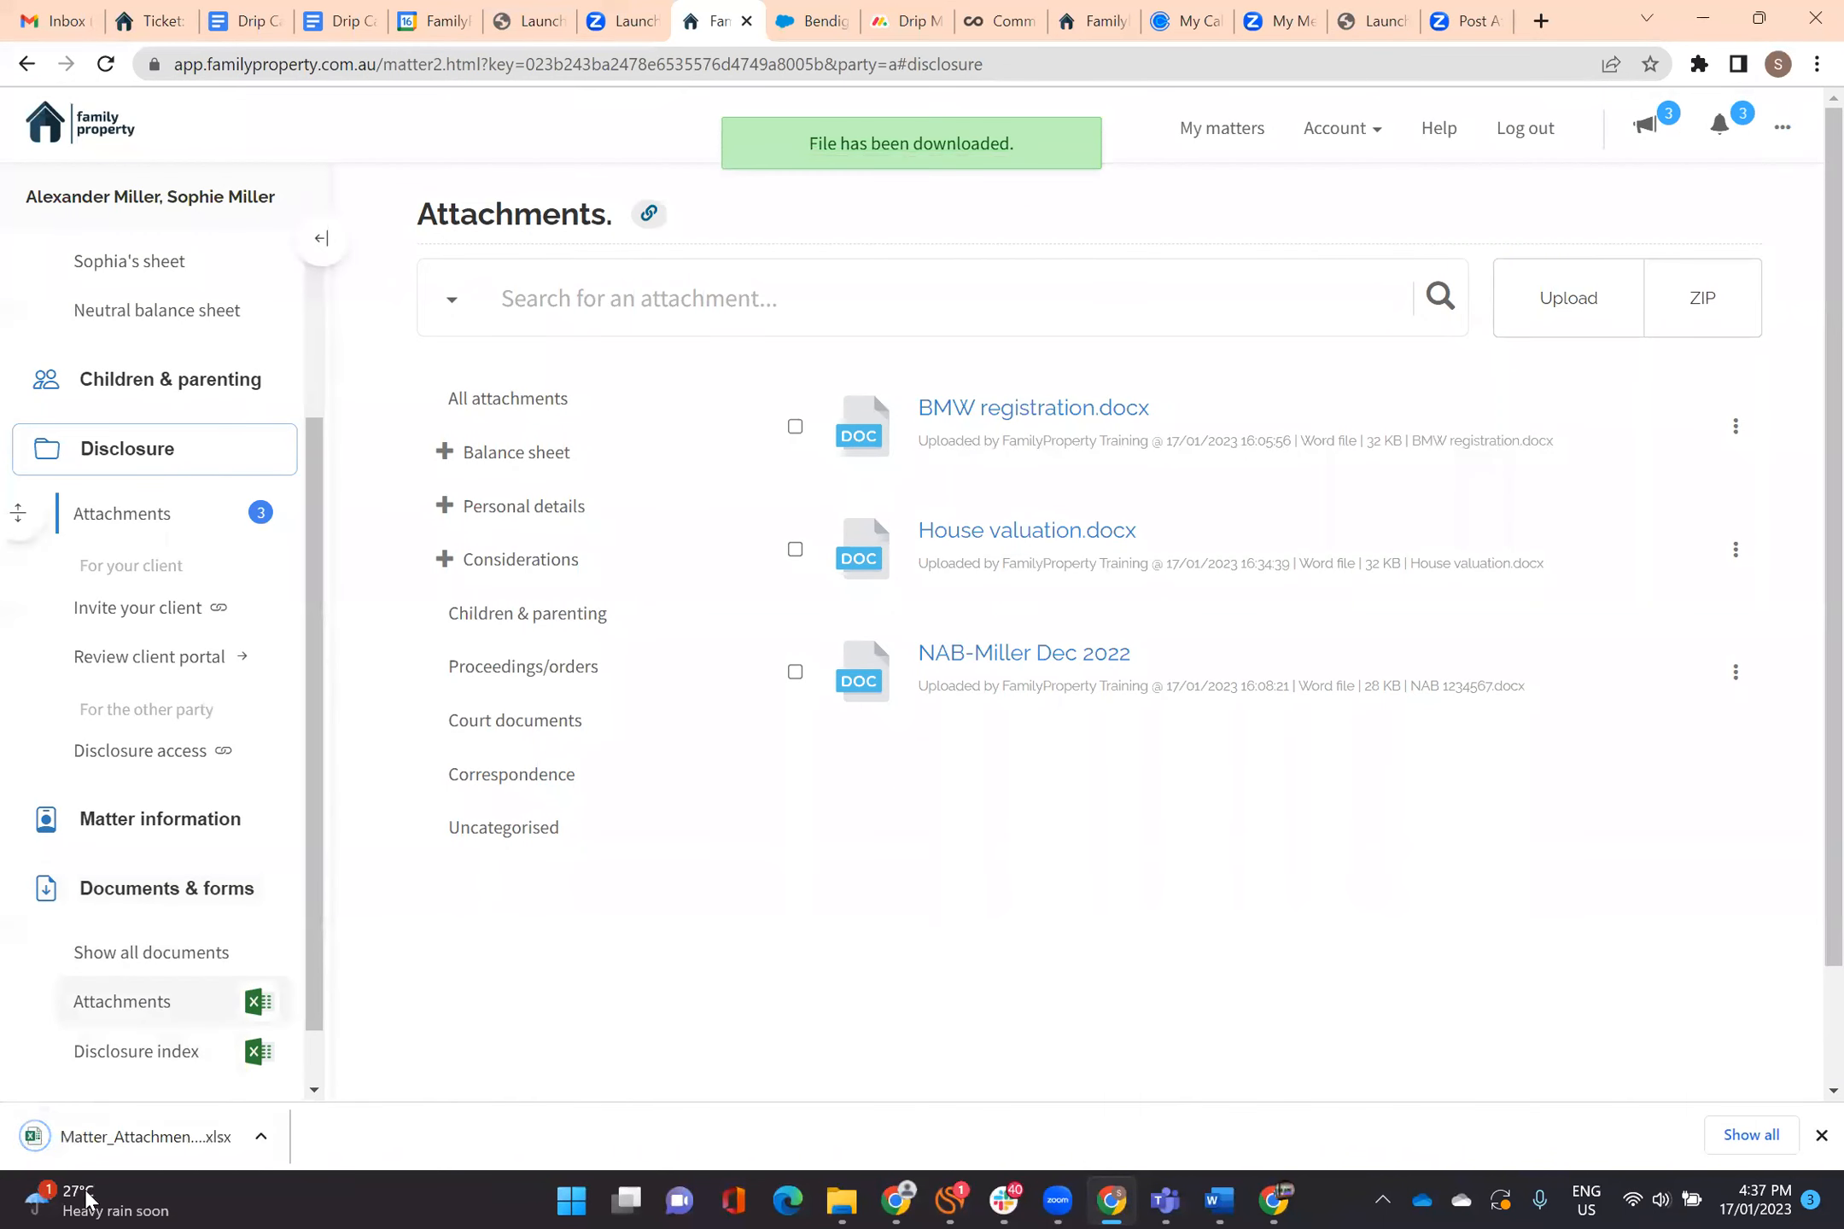
pyautogui.click(142, 1140)
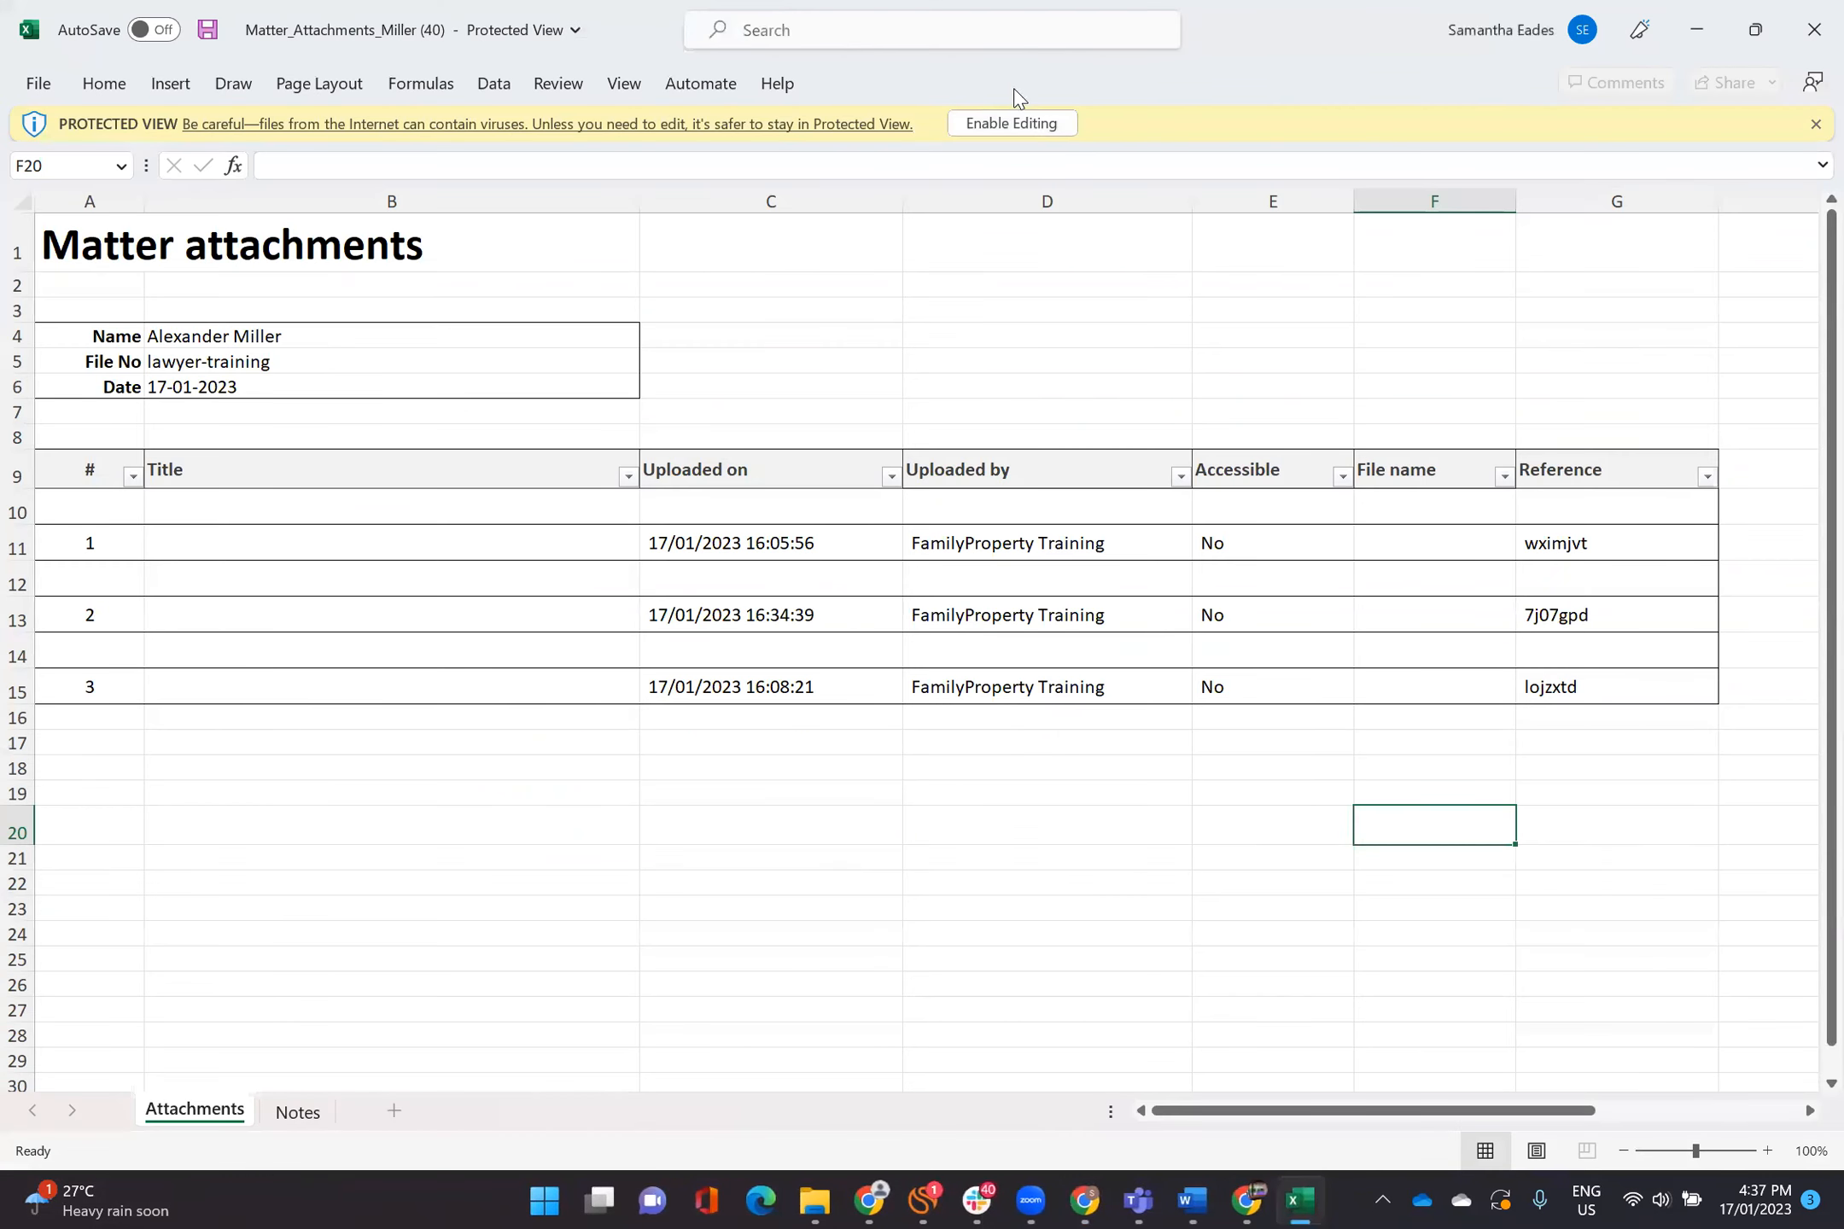
pyautogui.click(1013, 122)
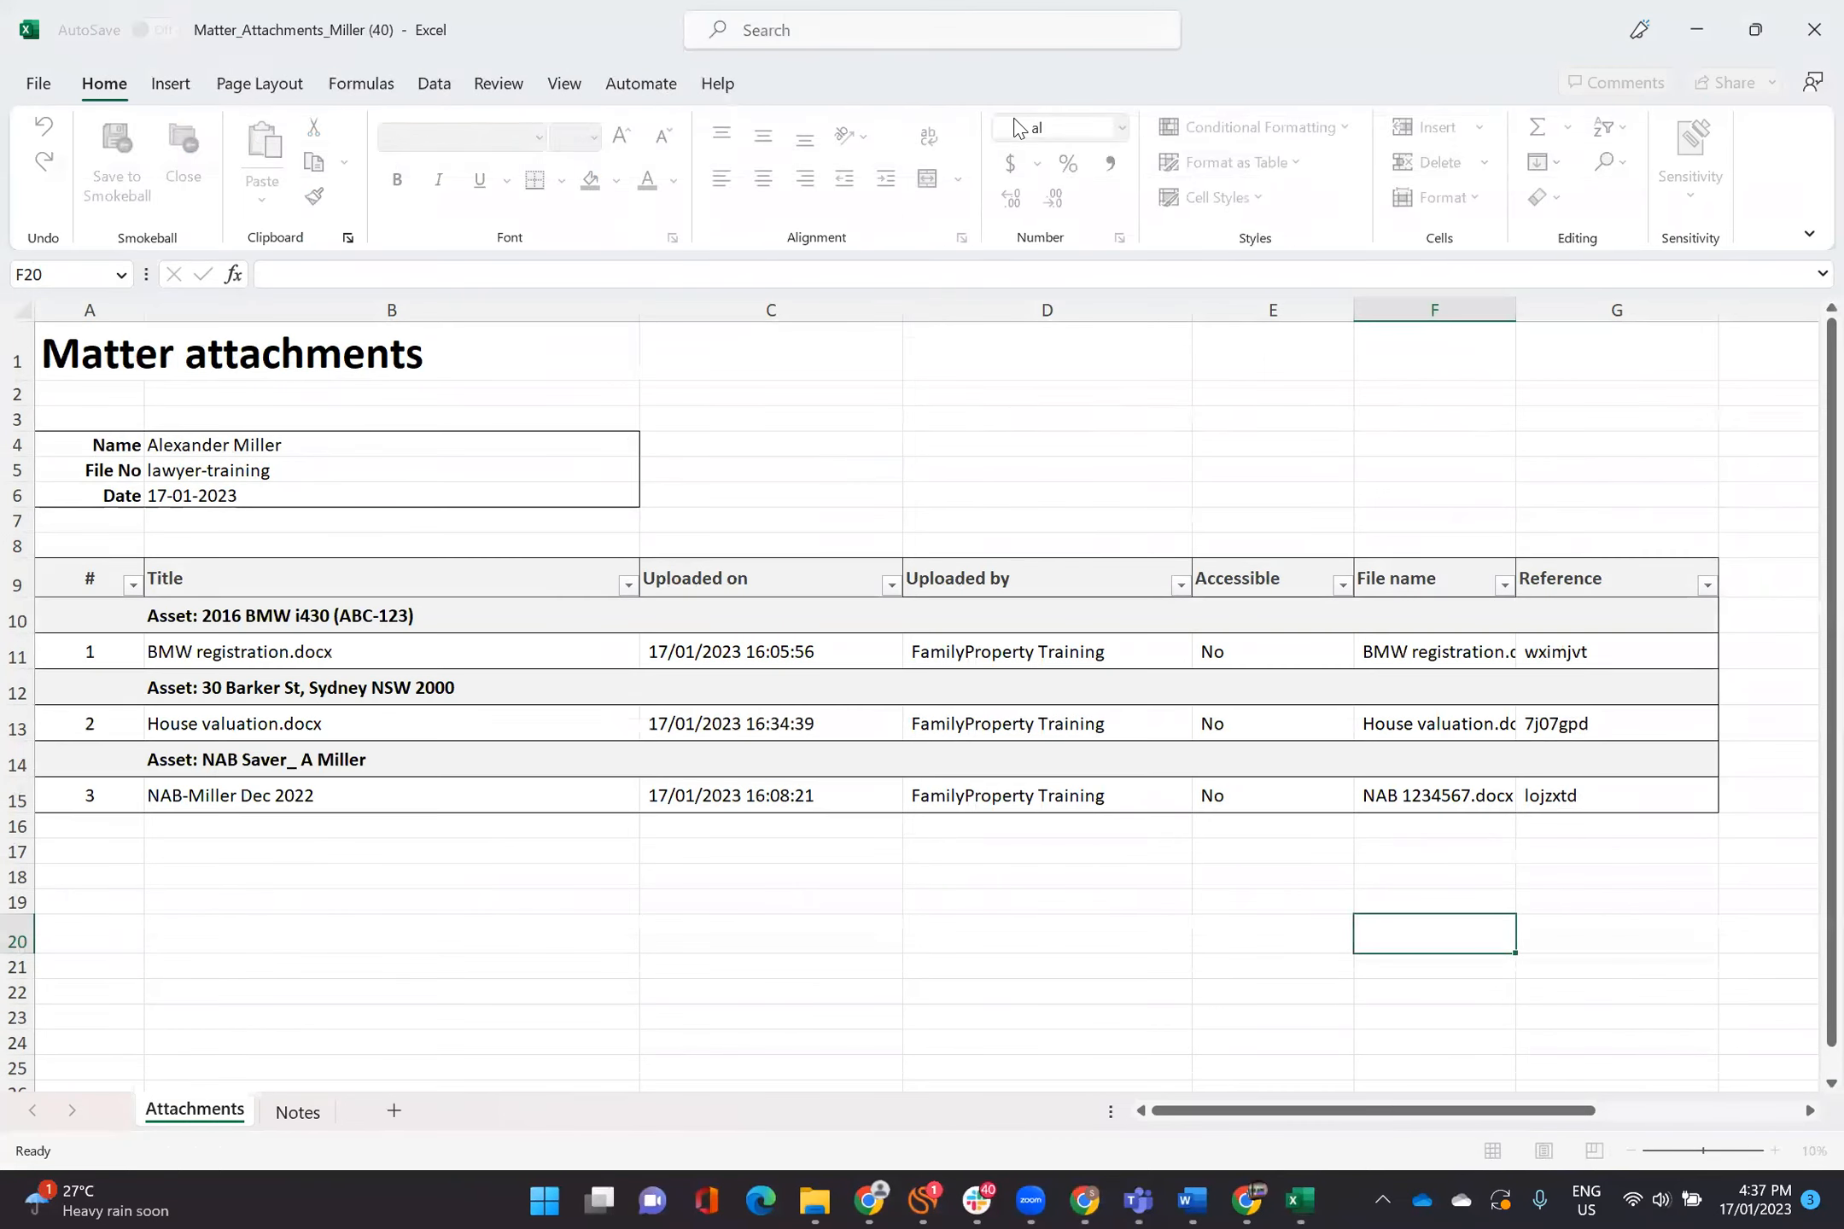